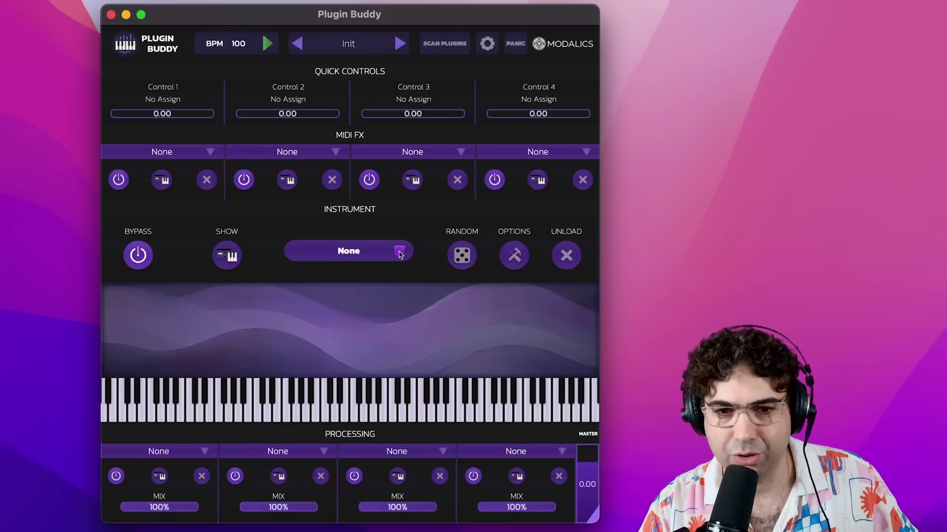
# - Load Xfer Records Serum as Plugin Buddy's instrument and close the Serum editor
pyautogui.click(399, 253)
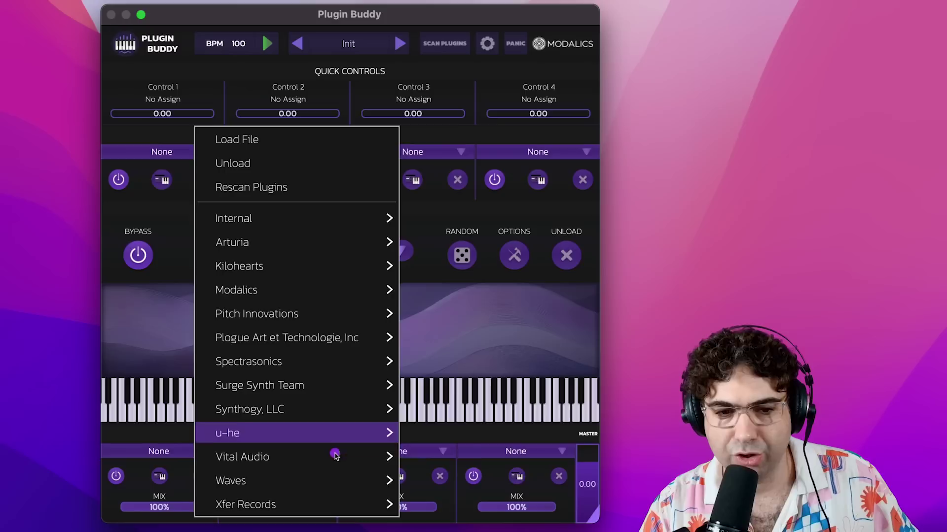
pyautogui.moveTo(318, 283)
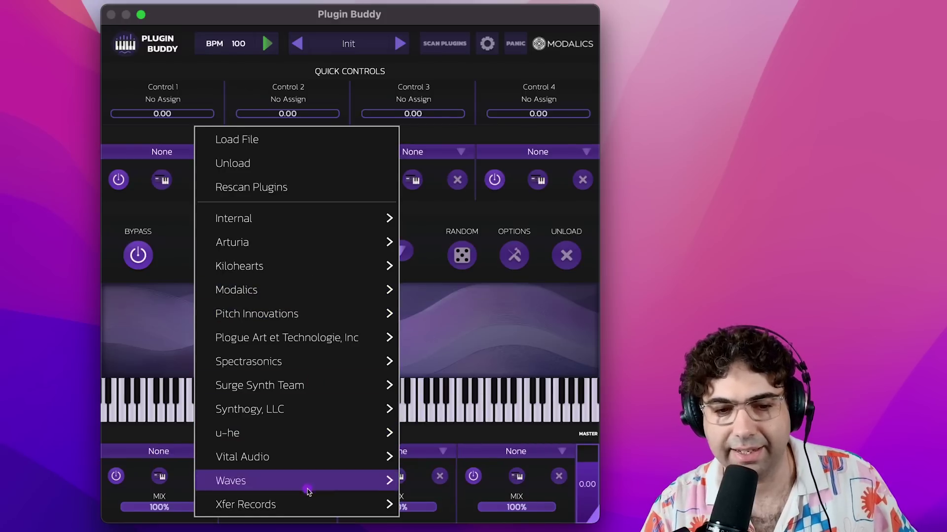
pyautogui.moveTo(375, 505)
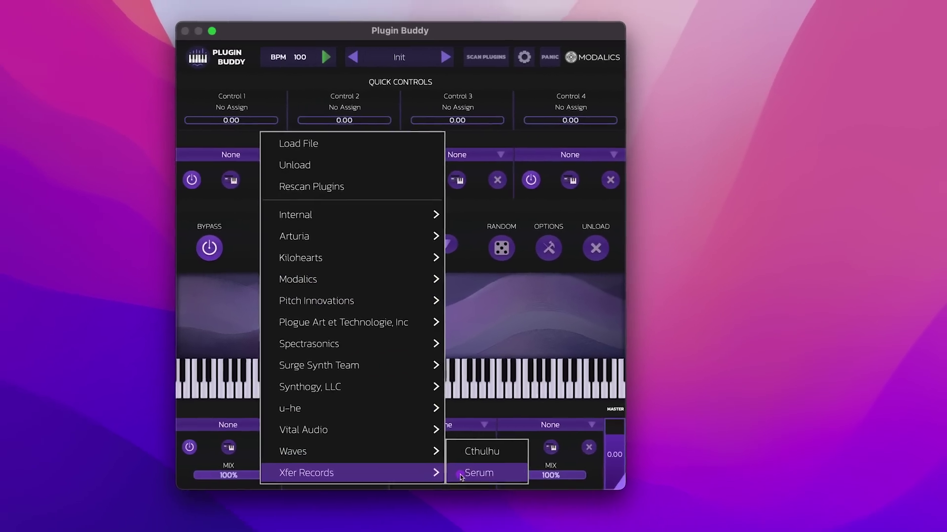
pyautogui.click(464, 475)
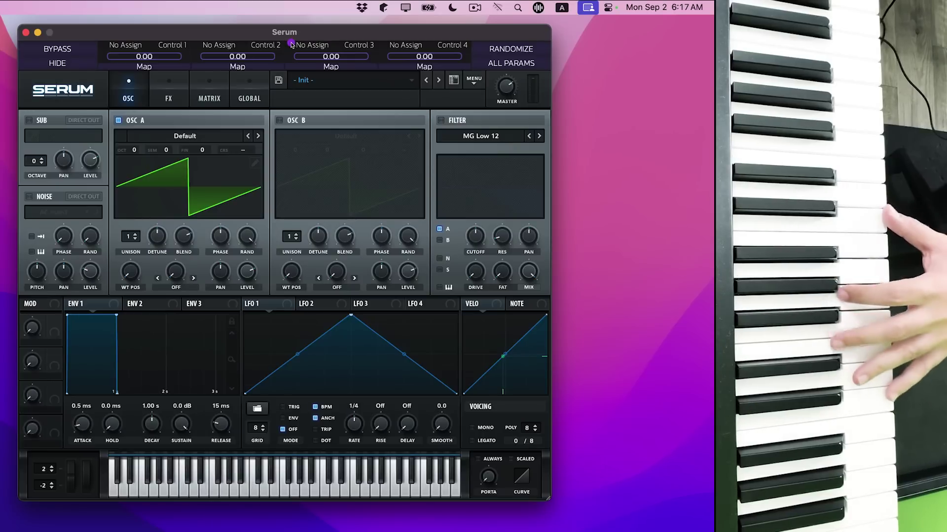
pyautogui.click(27, 32)
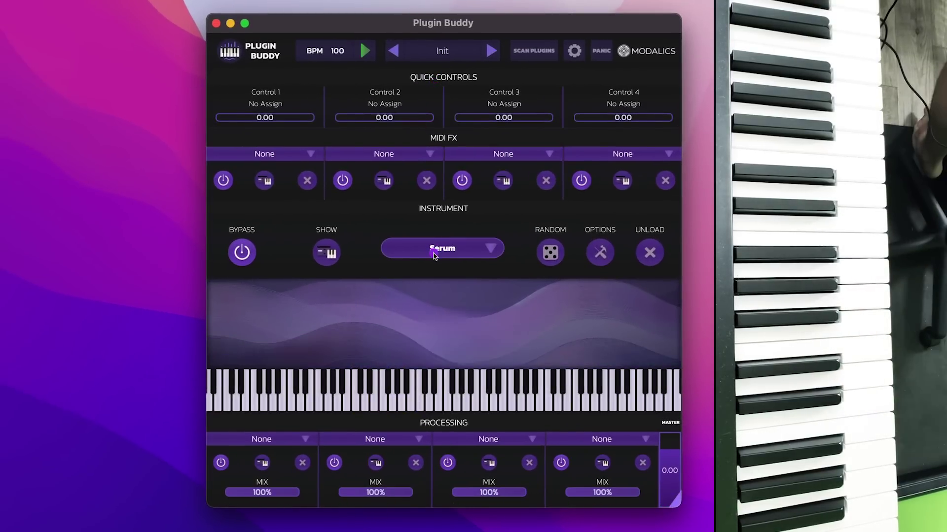
pyautogui.click(304, 440)
# - Load Polyverse Music Supermodal into the first processing slot and bring its window into view
pyautogui.moveTo(332, 432)
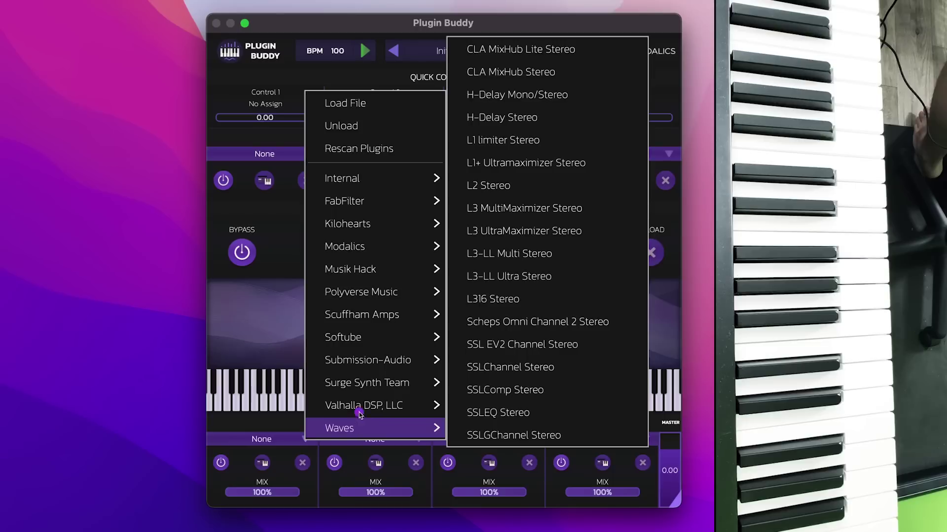
pyautogui.moveTo(384, 292)
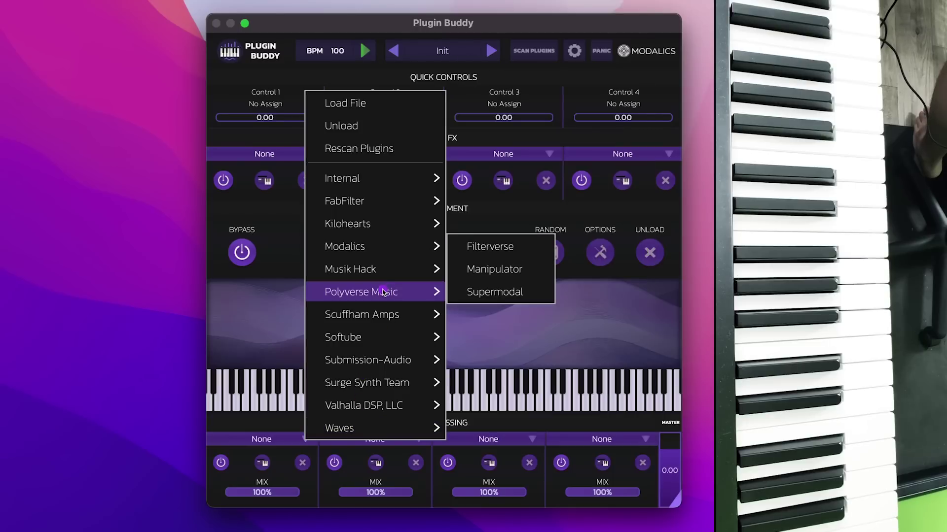
pyautogui.click(485, 292)
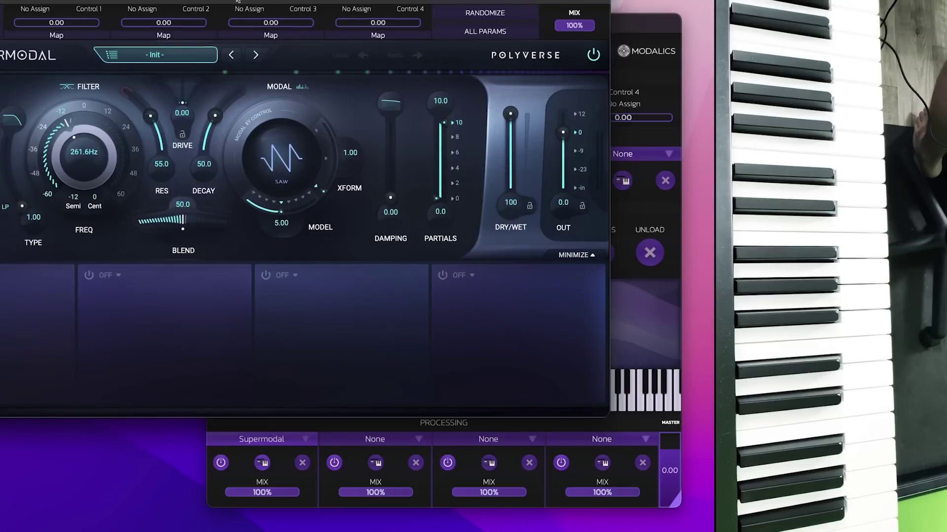
pyautogui.moveTo(237, 0); pyautogui.dragTo(326, 43)
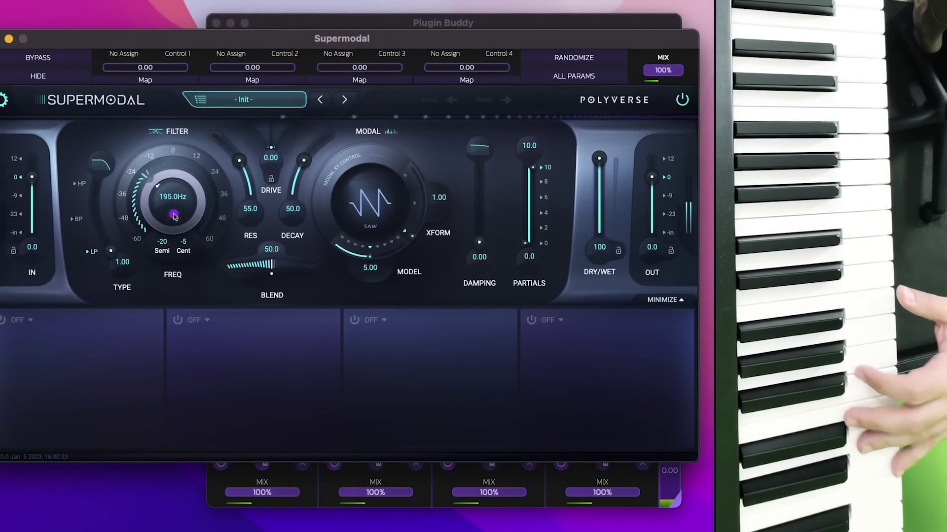
# - Set Supermodal to 203 Hz filter frequency, square model and 62.3 blend, then hide it
pyautogui.moveTo(182, 199); pyautogui.dragTo(177, 179)
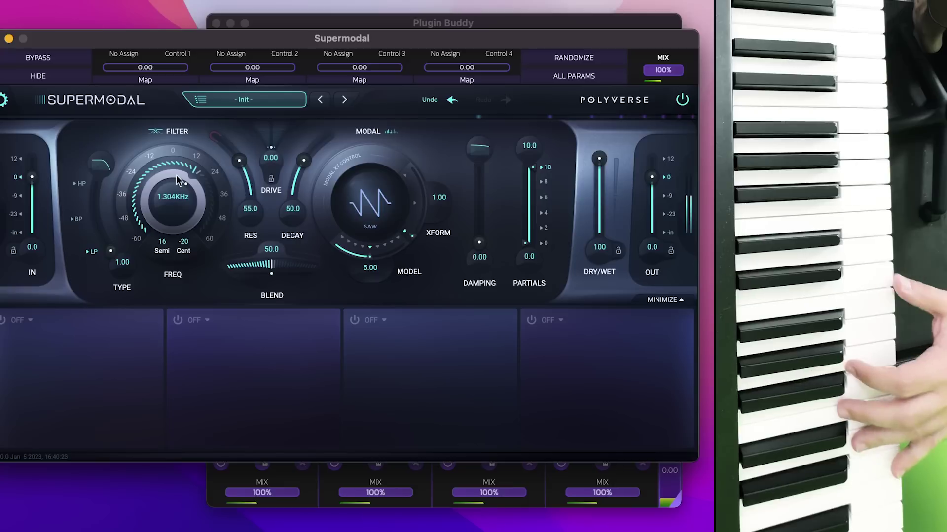
pyautogui.moveTo(413, 174); pyautogui.dragTo(453, 191)
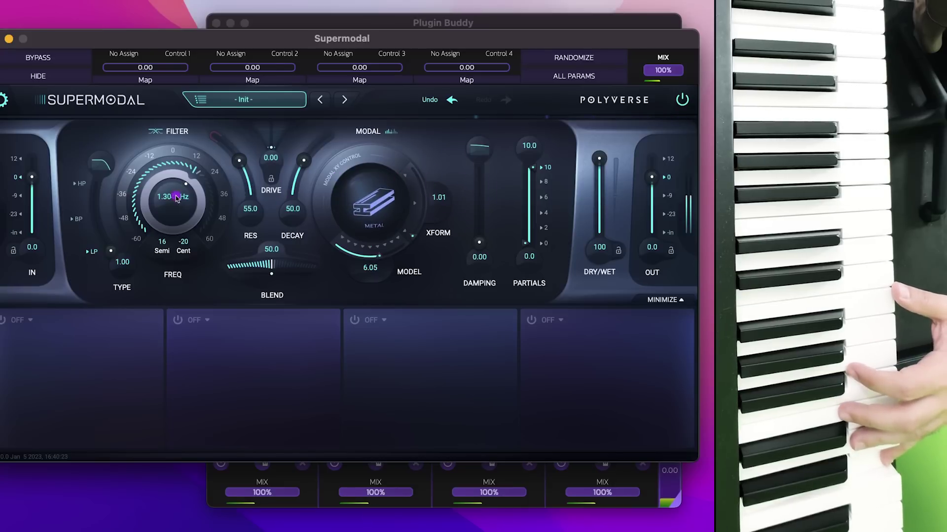
pyautogui.moveTo(177, 198); pyautogui.dragTo(178, 217)
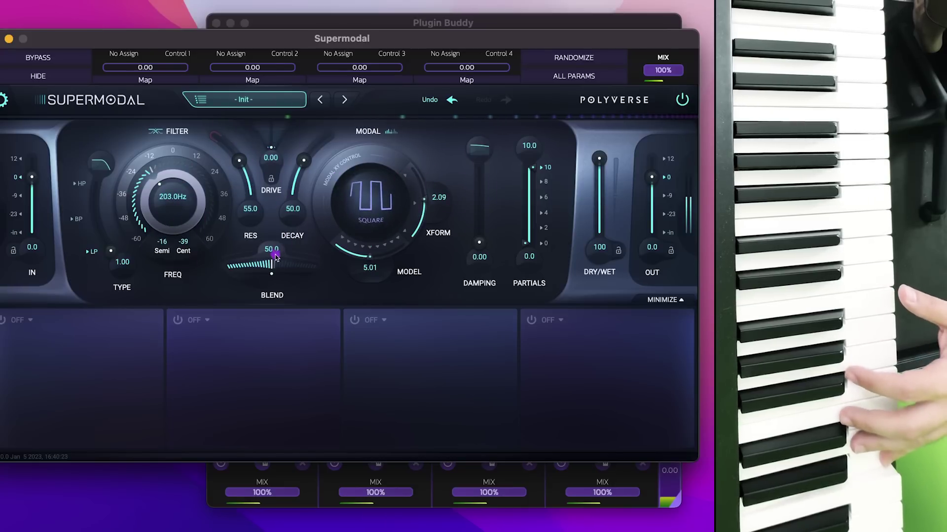
pyautogui.moveTo(276, 257); pyautogui.dragTo(275, 261)
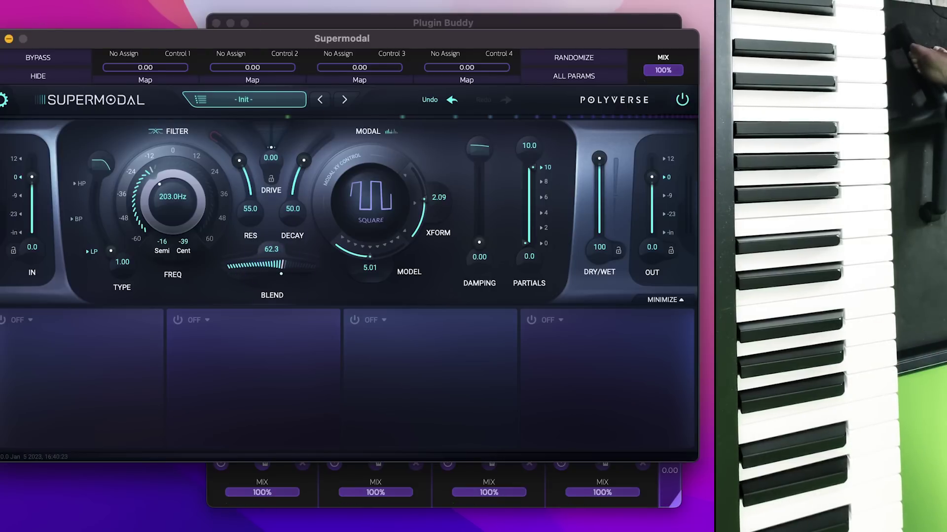
pyautogui.click(9, 38)
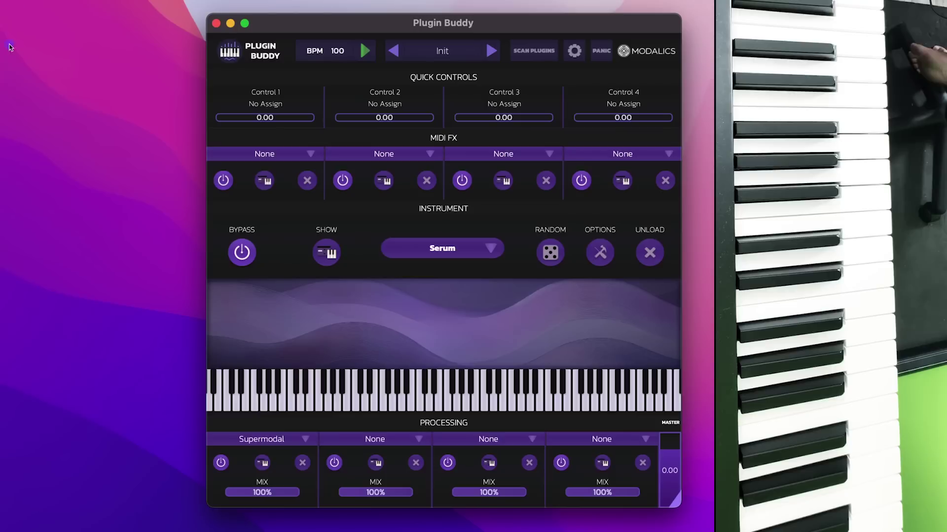
# - Put FabFilter Pro-R in processing slot 2, close its editor, and lower its mix to 19%
pyautogui.click(418, 439)
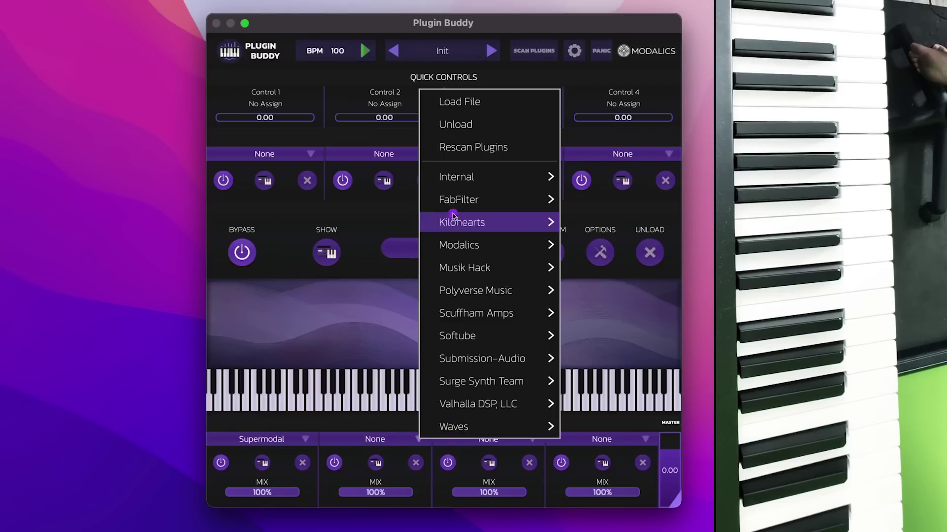
pyautogui.moveTo(540, 212)
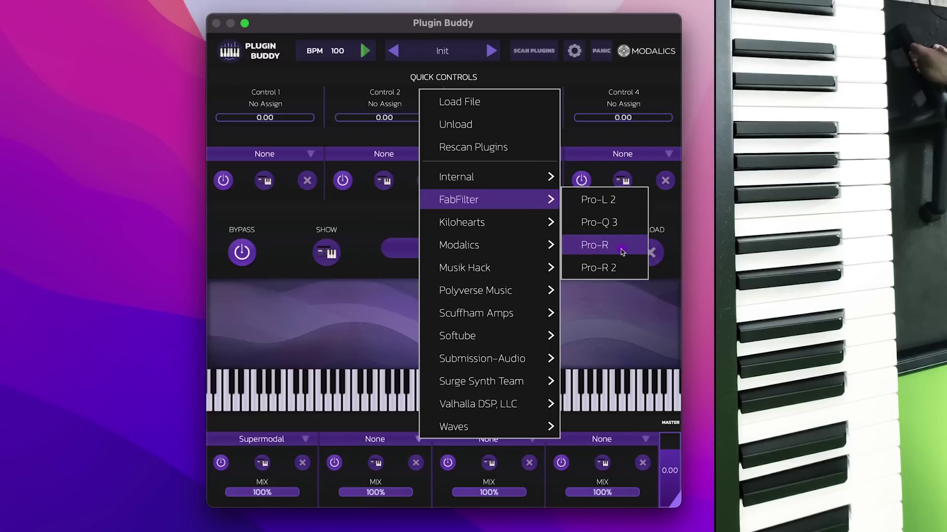
pyautogui.click(620, 249)
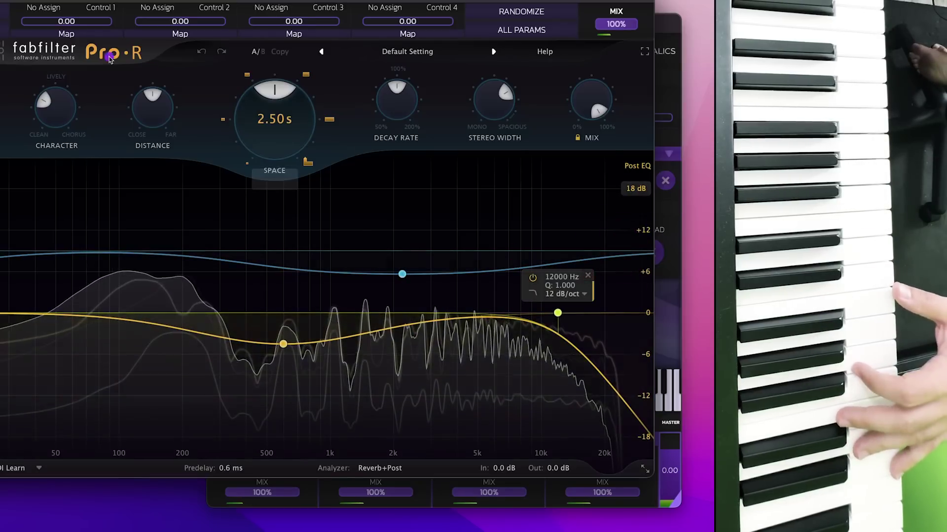
pyautogui.click(375, 474)
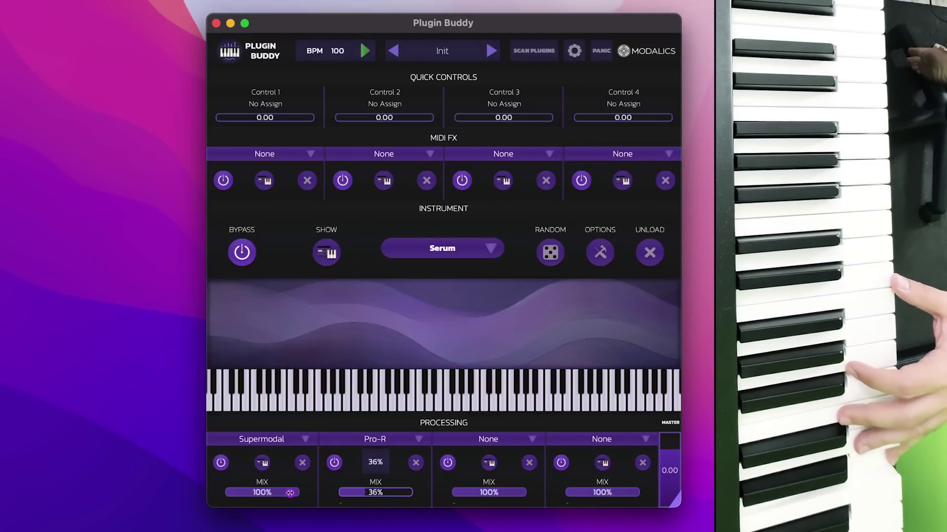
pyautogui.moveTo(290, 493); pyautogui.dragTo(346, 498)
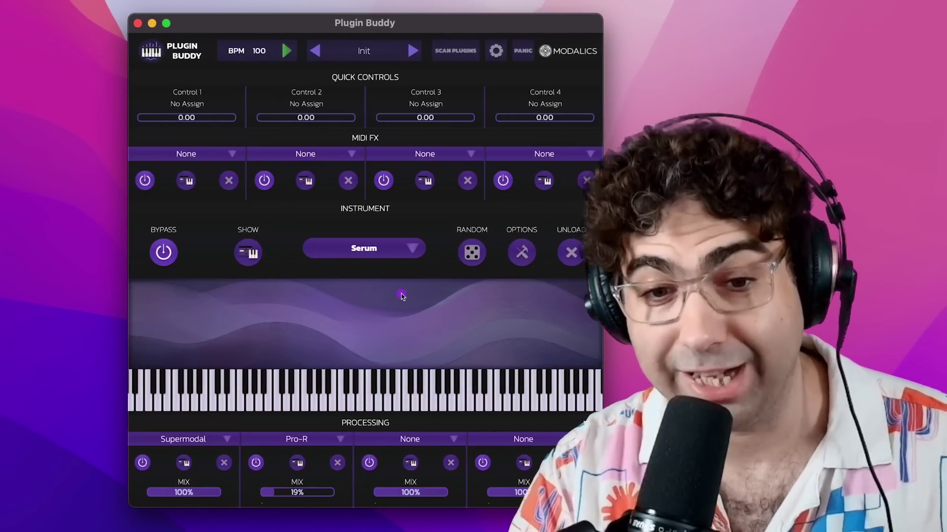
# - Load Modalics EON-Arp into MIDI FX slot 1, select its fourth pattern, and close it
pyautogui.click(230, 153)
pyautogui.moveTo(305, 286)
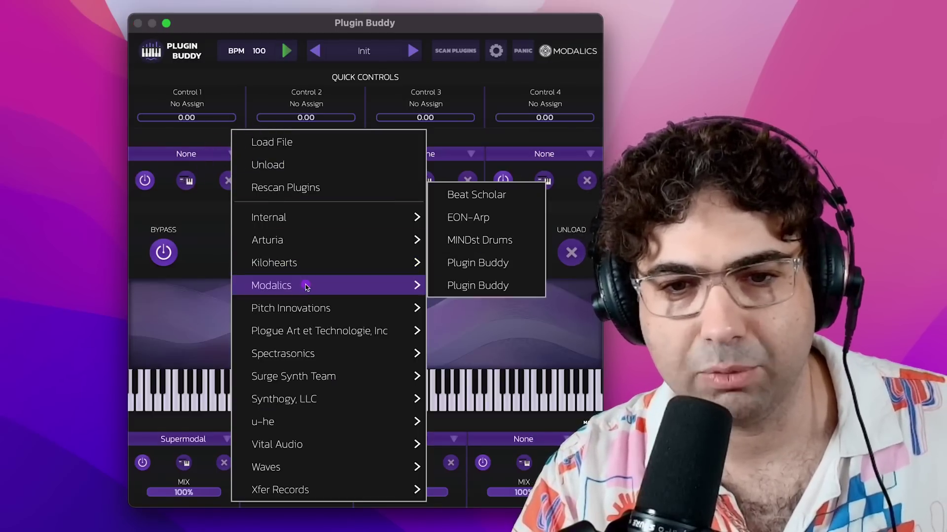
pyautogui.click(486, 217)
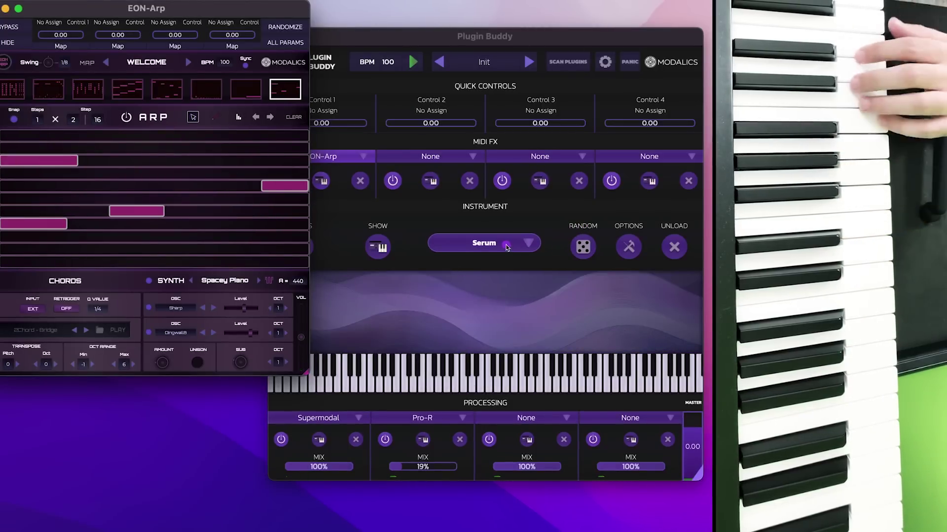
pyautogui.click(137, 94)
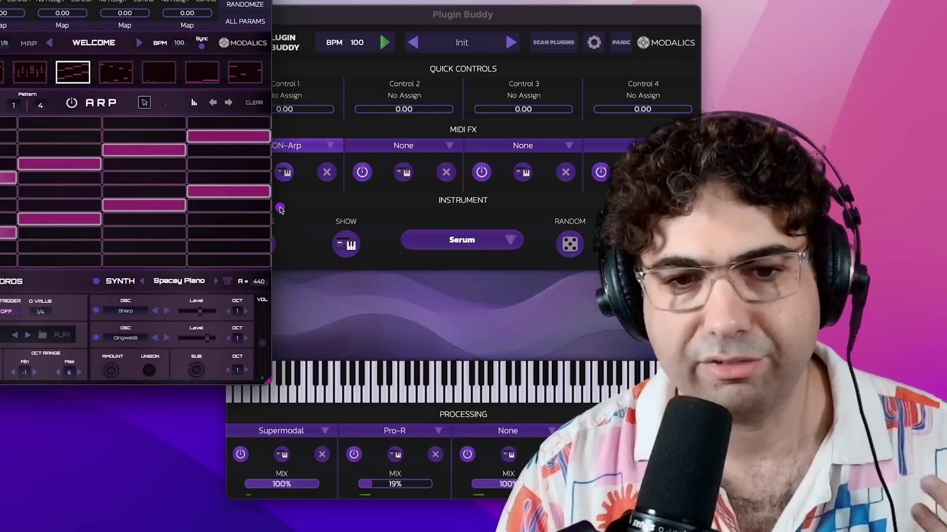
pyautogui.click(283, 172)
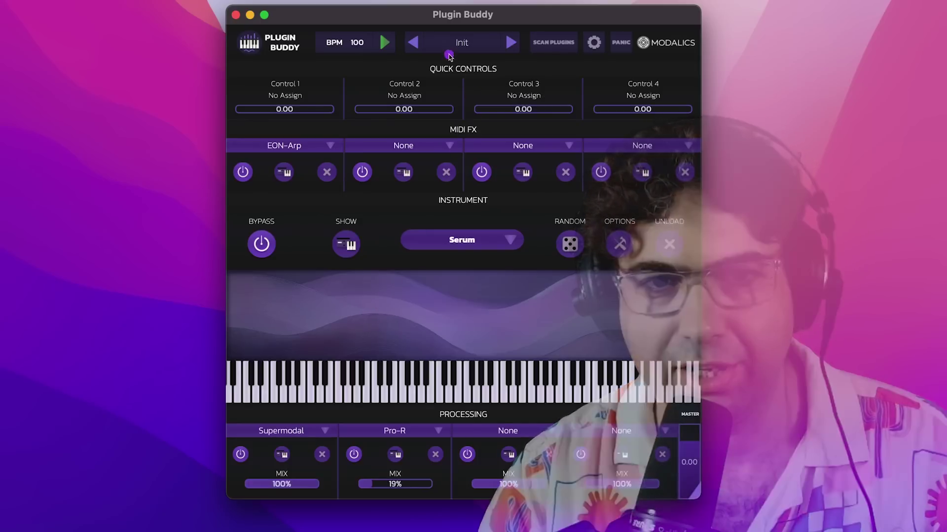
# - Reset to the Init preset and load Synthogy Ivory VST as the instrument
pyautogui.click(462, 42)
pyautogui.click(487, 50)
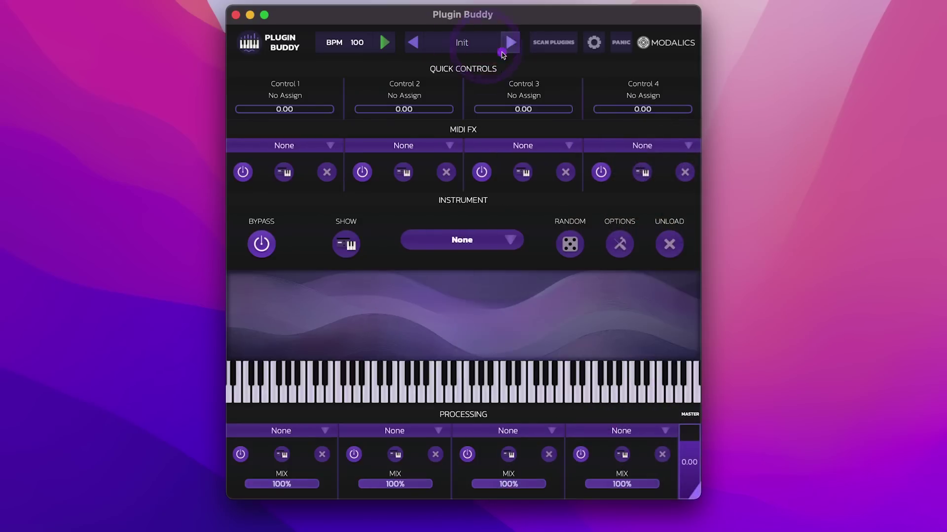
pyautogui.click(509, 236)
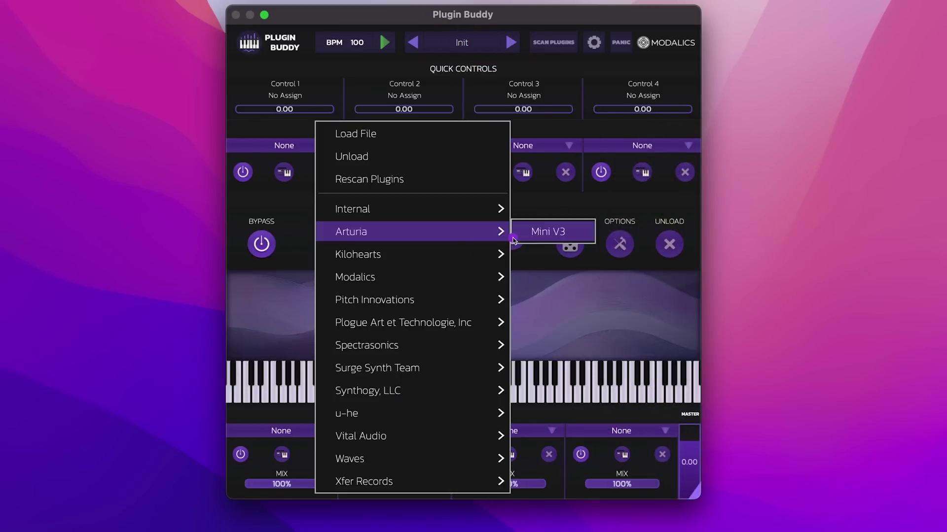
pyautogui.moveTo(479, 392)
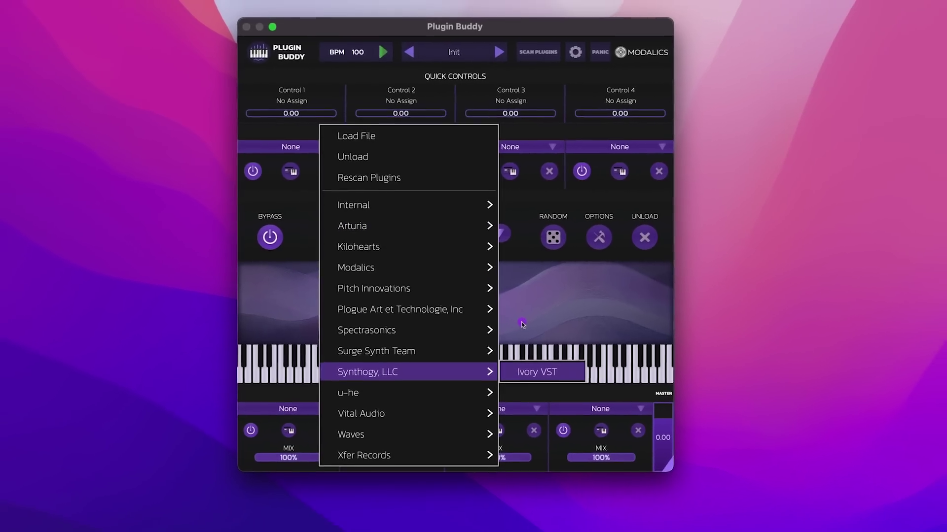
pyautogui.click(542, 390)
# - Choose Ivory's i3 German D piano model and close the Ivory window
pyautogui.click(620, 125)
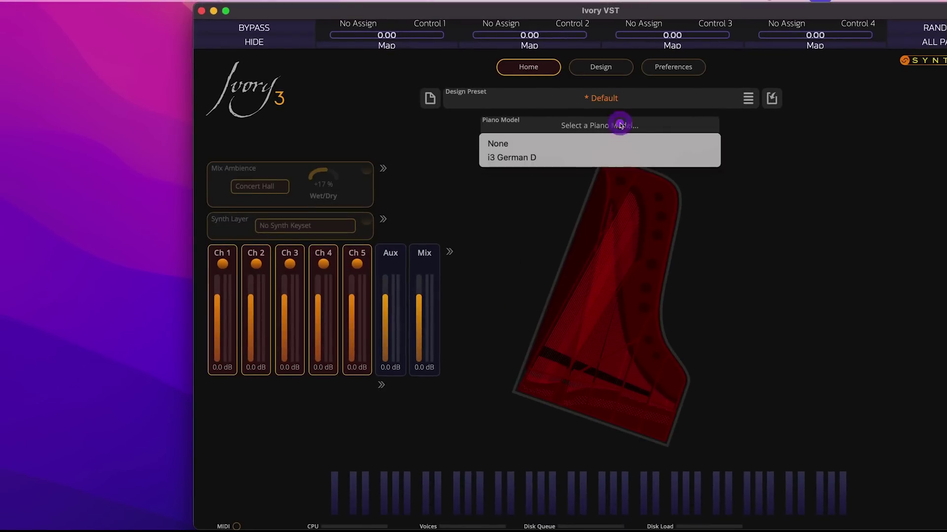
pyautogui.click(585, 156)
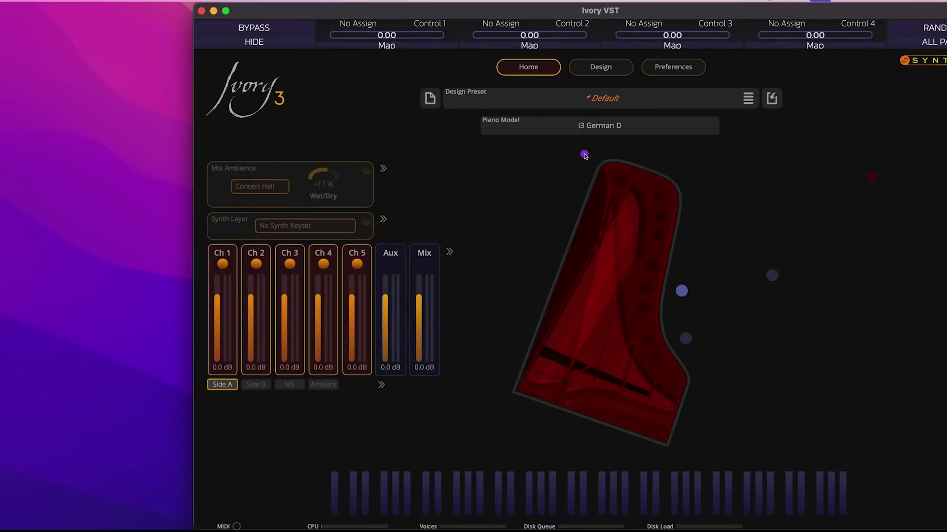
pyautogui.click(201, 10)
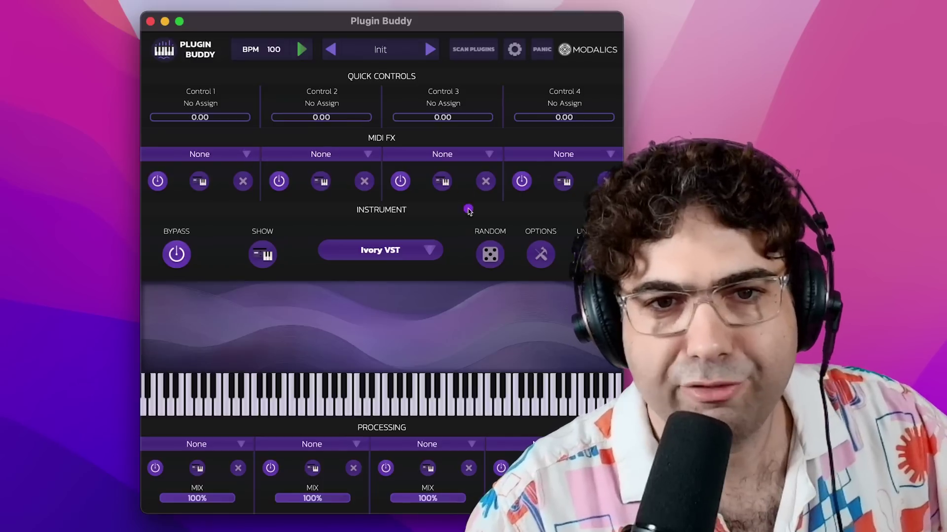
# - Load Velocity Curve into the first MIDI FX slot and bring its editor fully into view
pyautogui.click(246, 154)
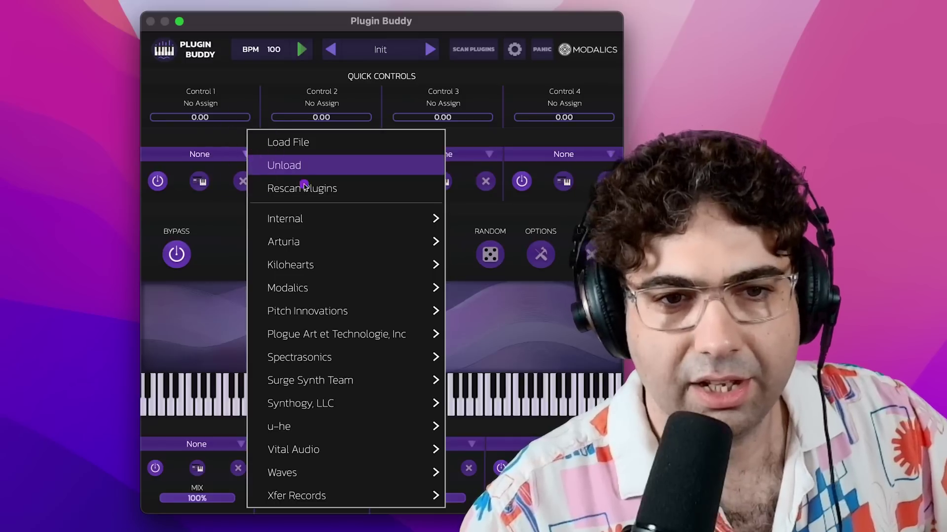
pyautogui.moveTo(311, 213)
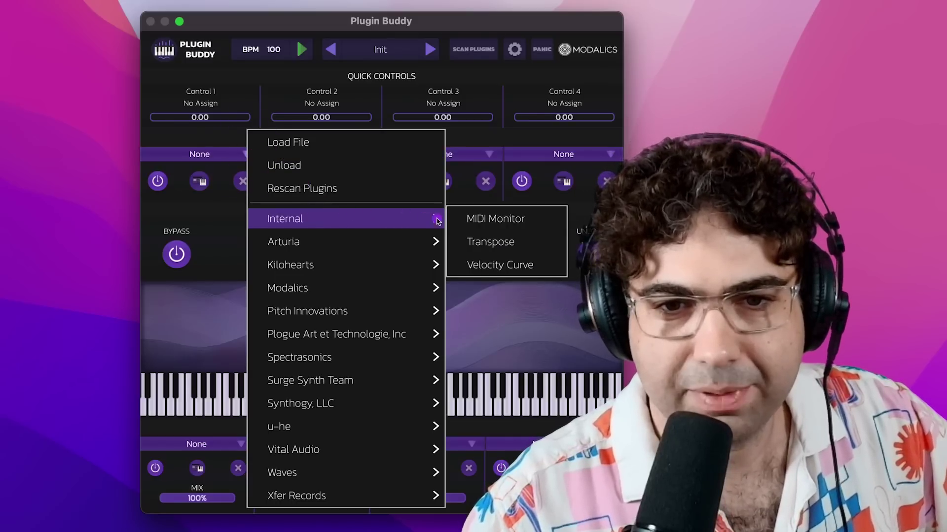
pyautogui.click(505, 264)
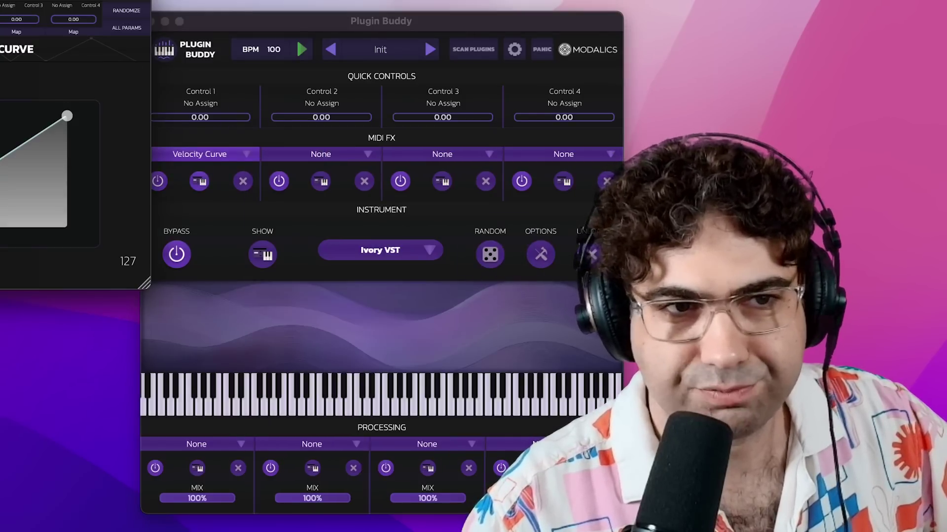
pyautogui.moveTo(42, 1); pyautogui.dragTo(216, 102)
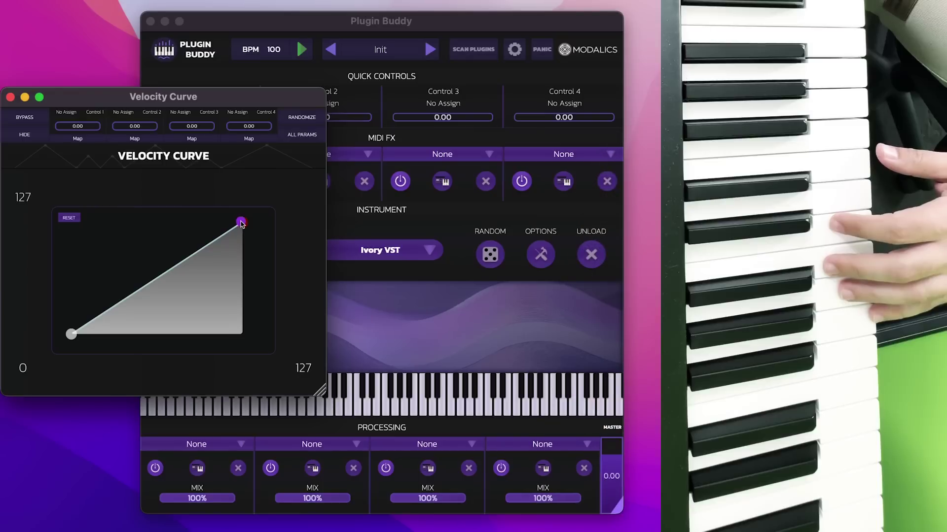
# - Experiment with the curve: lower then restore the top end, raise then zero the low end, bend the middle
pyautogui.moveTo(242, 222); pyautogui.dragTo(247, 298)
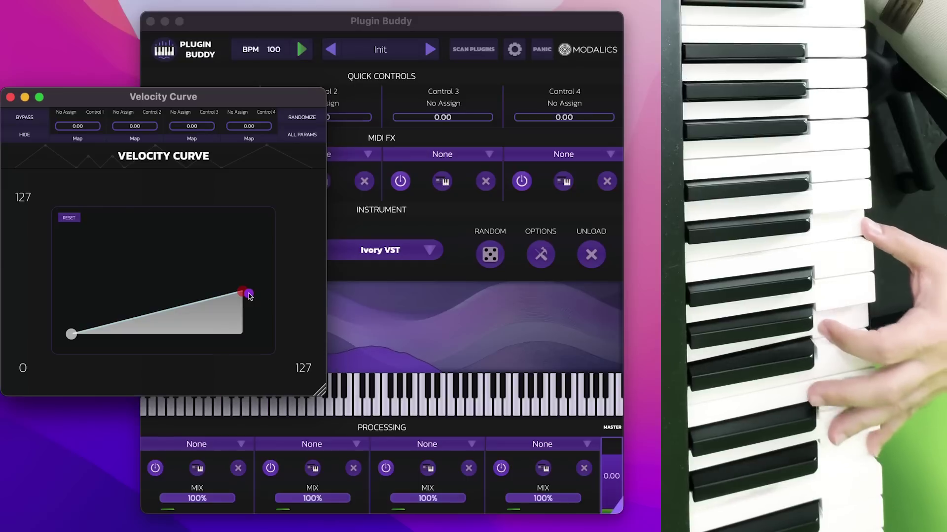
pyautogui.moveTo(249, 296); pyautogui.dragTo(242, 222)
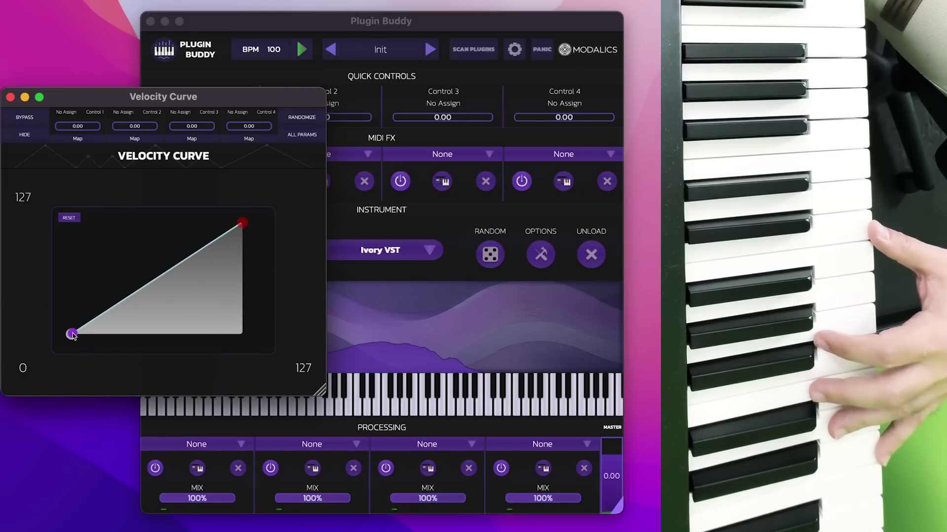
pyautogui.moveTo(72, 334); pyautogui.dragTo(73, 250)
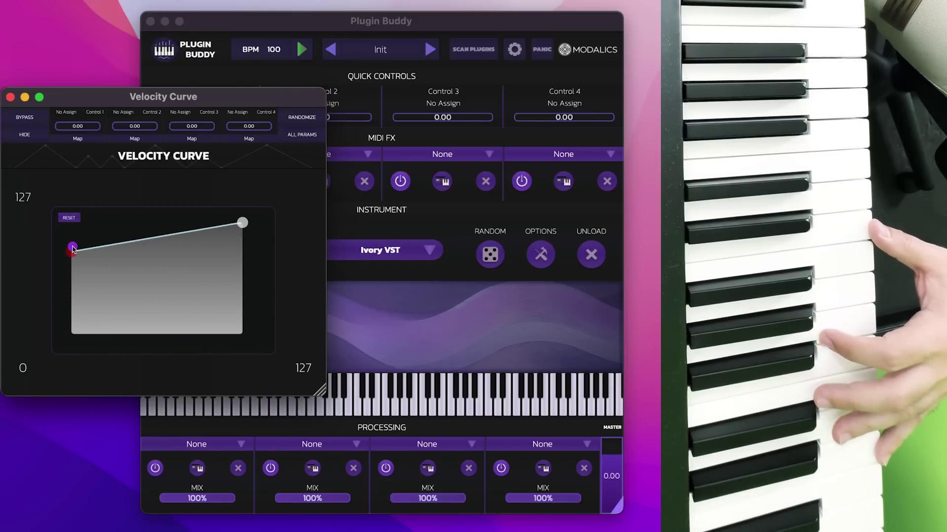
pyautogui.moveTo(72, 249); pyautogui.dragTo(151, 275)
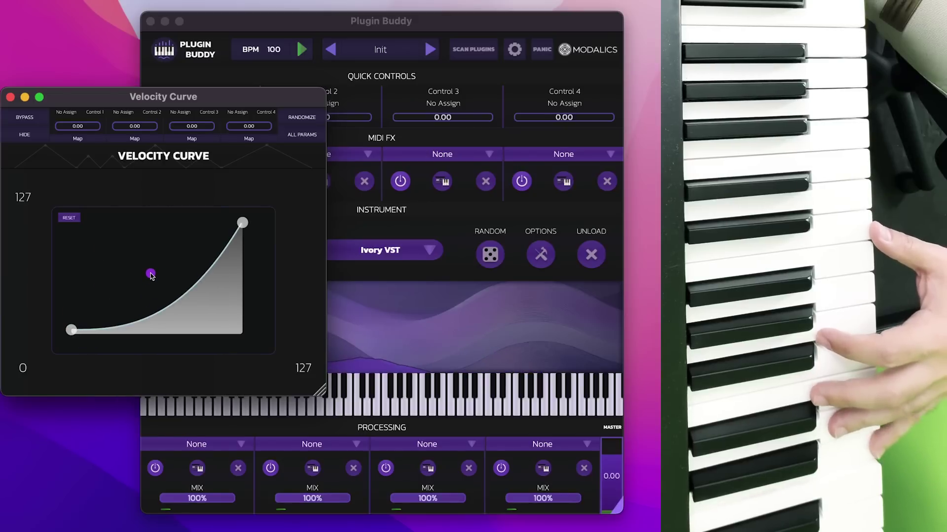
pyautogui.moveTo(151, 276)
pyautogui.mouseDown()
pyautogui.moveTo(145, 252)
pyautogui.moveTo(152, 269)
pyautogui.moveTo(102, 286)
pyautogui.moveTo(128, 290)
pyautogui.moveTo(127, 272)
pyautogui.moveTo(137, 266)
pyautogui.mouseUp()
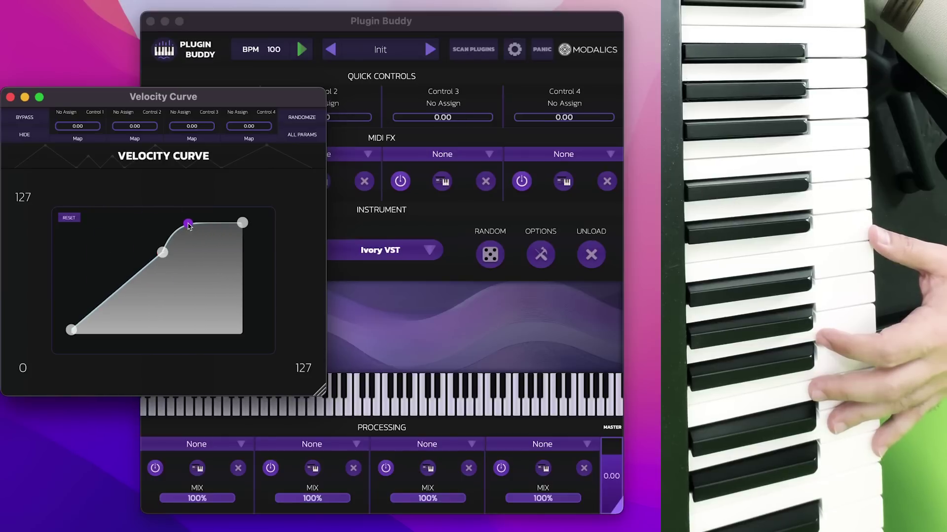
pyautogui.moveTo(203, 314); pyautogui.dragTo(204, 308)
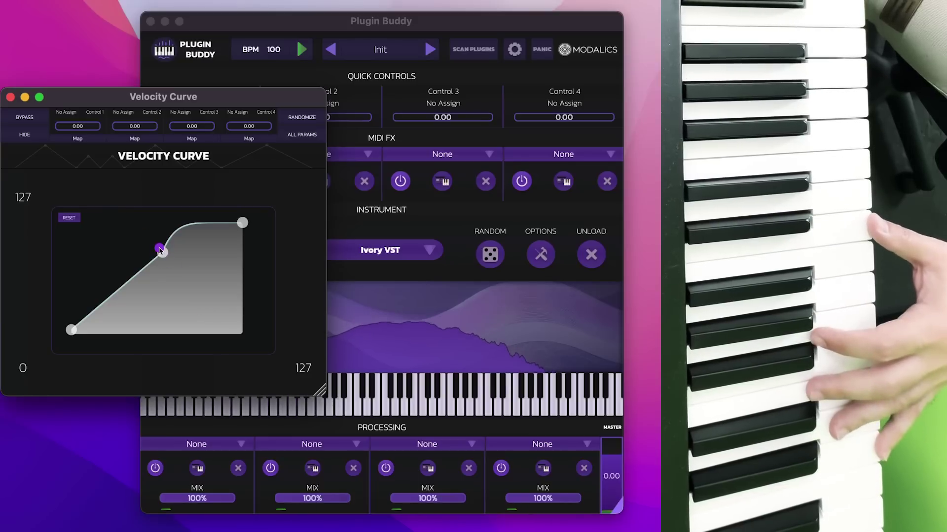
pyautogui.moveTo(161, 251); pyautogui.dragTo(132, 299)
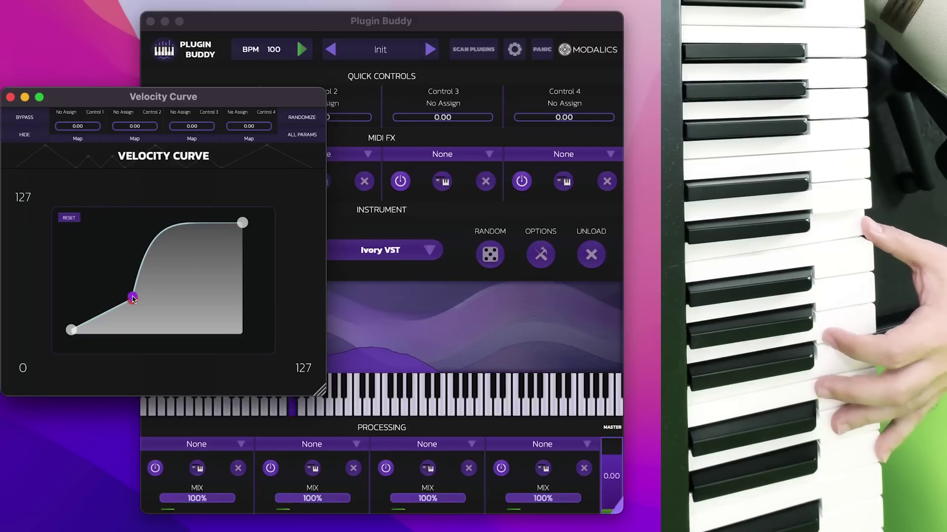
pyautogui.moveTo(133, 299); pyautogui.dragTo(135, 298)
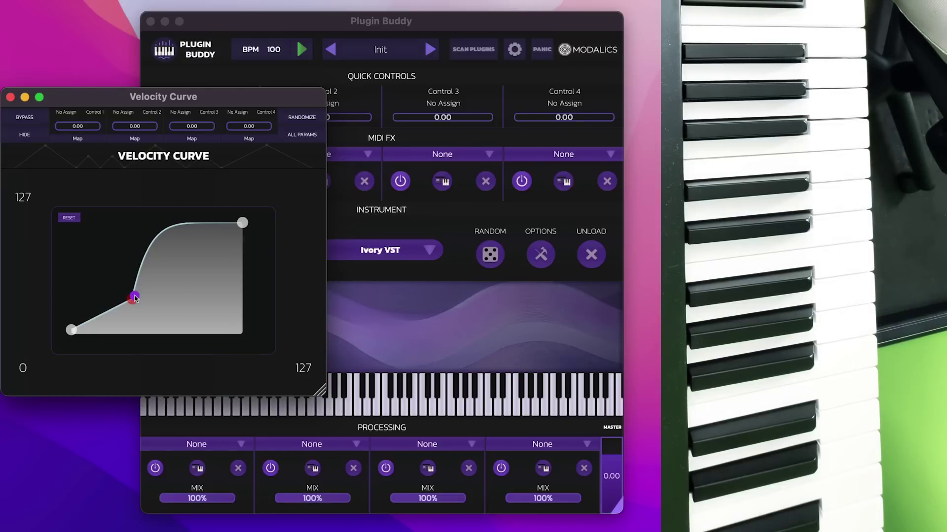
# - Add extra curve points, then reset the curve to a straight line and close the editor
pyautogui.moveTo(206, 266); pyautogui.dragTo(186, 262)
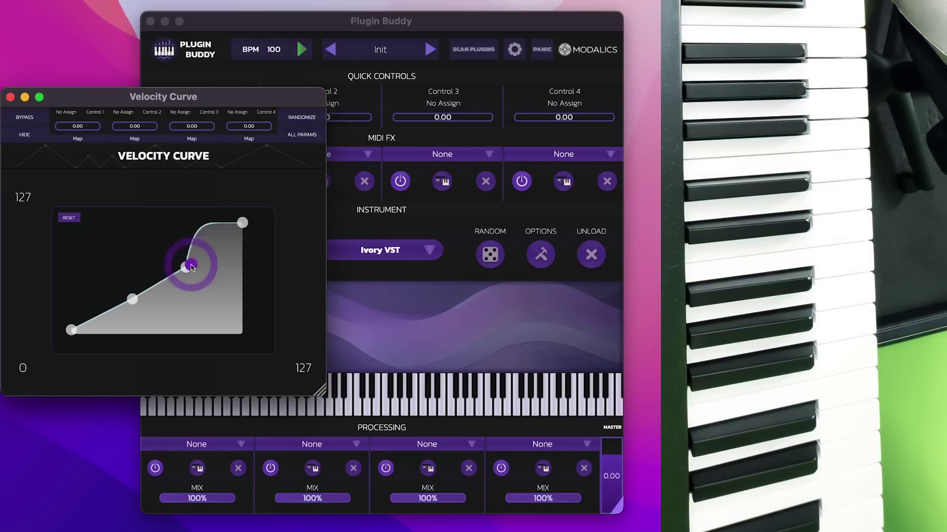
pyautogui.click(139, 241)
pyautogui.moveTo(196, 226); pyautogui.dragTo(196, 260)
pyautogui.rightClick(196, 259)
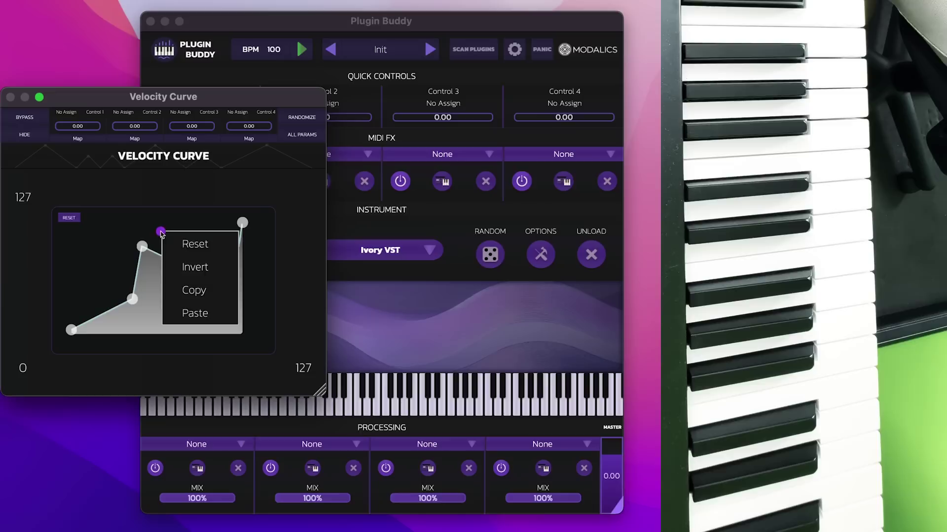
pyautogui.click(176, 242)
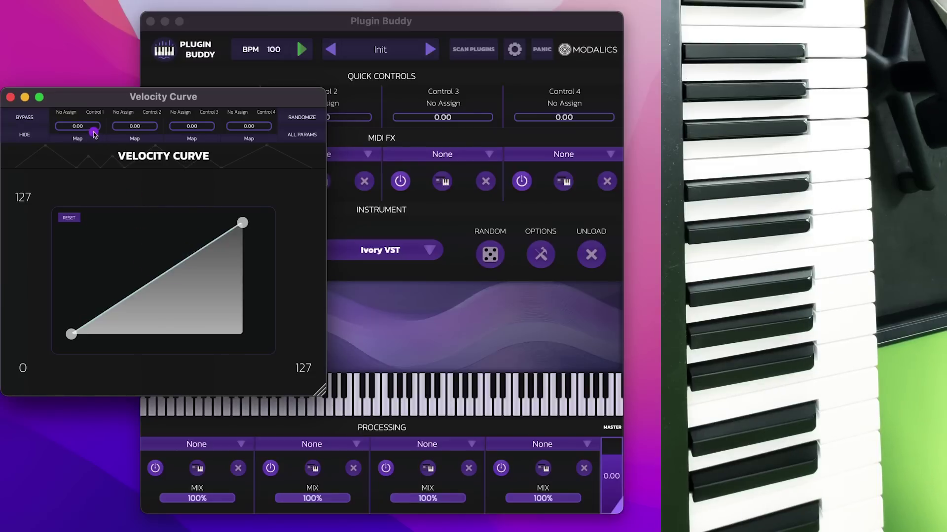
pyautogui.moveTo(12, 99); pyautogui.dragTo(130, 174)
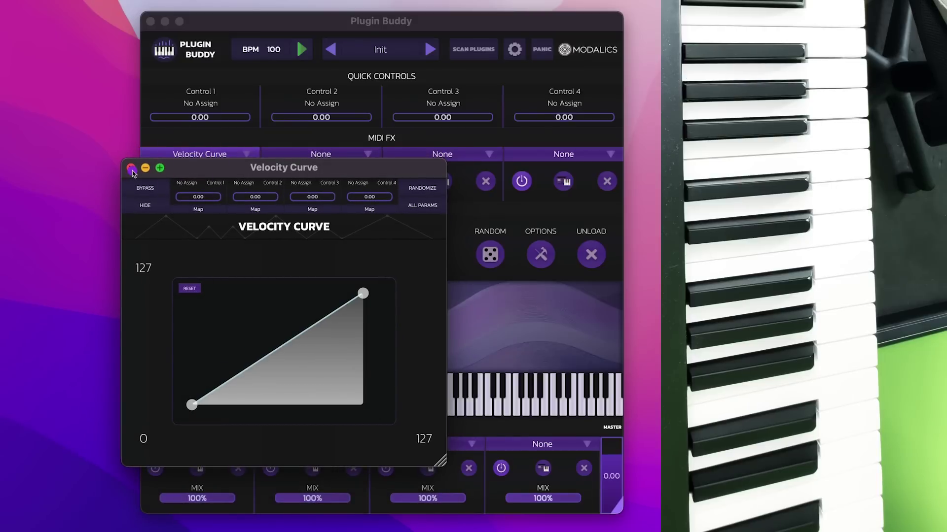
pyautogui.click(130, 169)
pyautogui.click(246, 156)
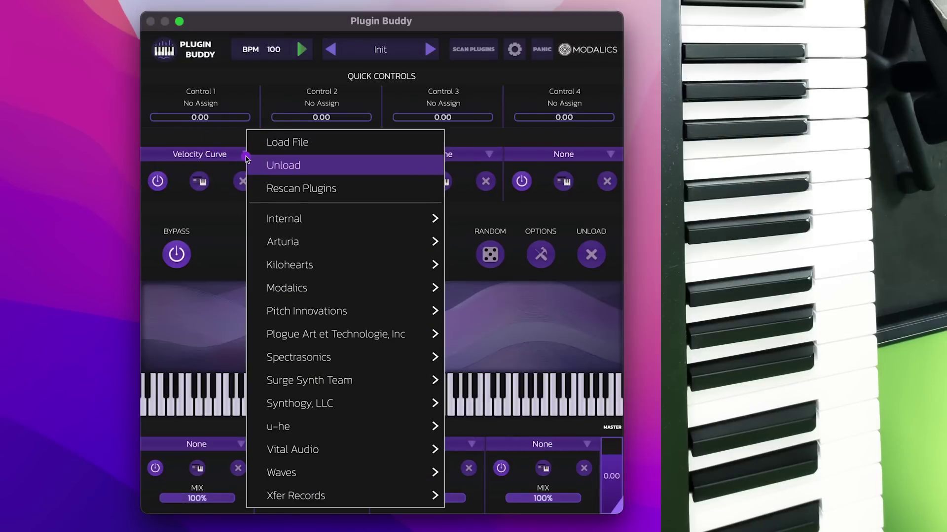
# - Load Internal Transpose in MIDI FX slot 1, set it to -2 semitones, and close it
pyautogui.moveTo(347, 221)
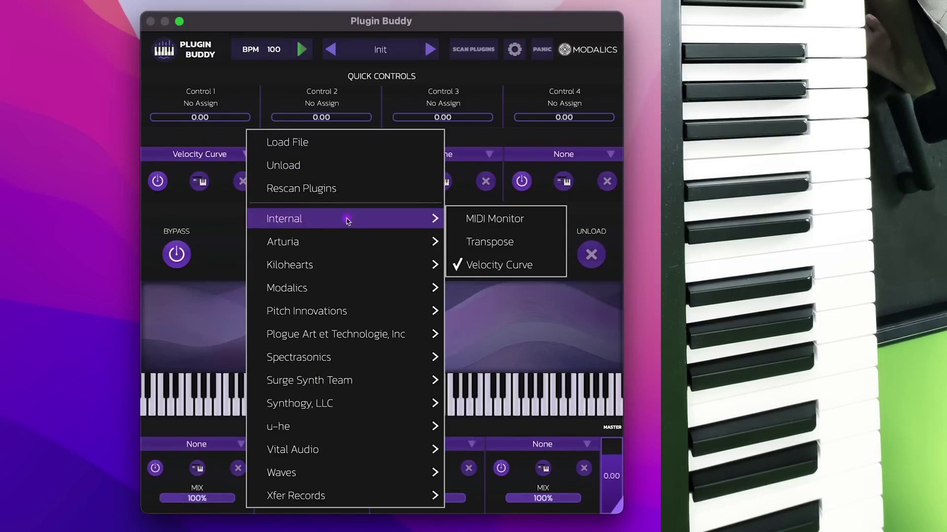
pyautogui.click(533, 240)
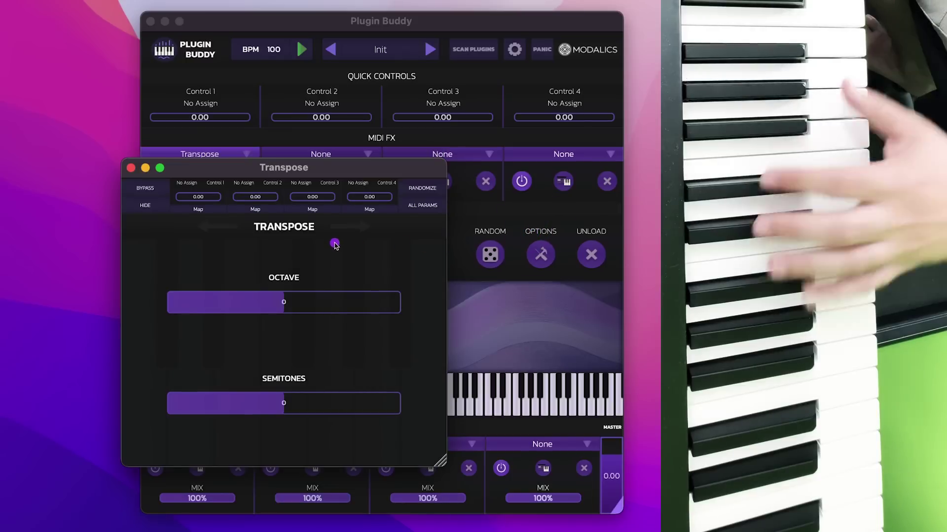
pyautogui.moveTo(283, 308)
pyautogui.mouseDown()
pyautogui.moveTo(215, 313)
pyautogui.moveTo(283, 310)
pyautogui.mouseUp()
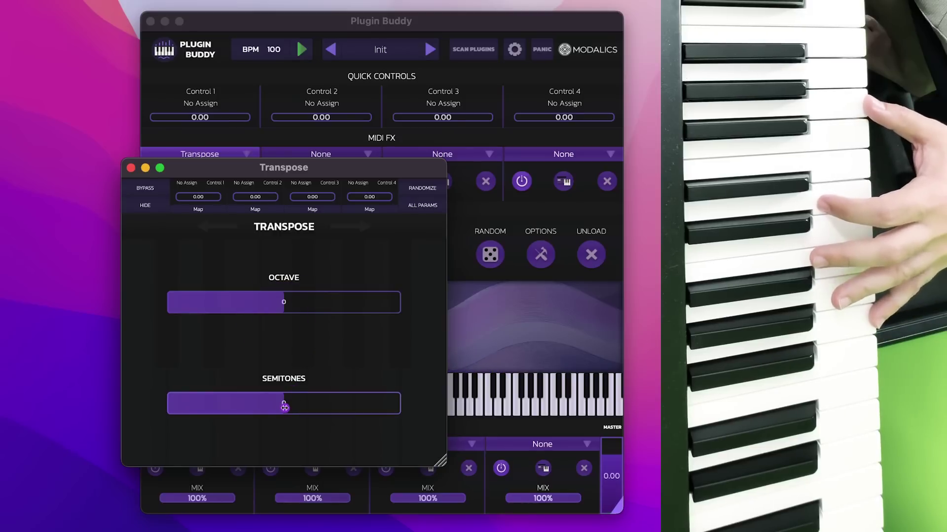
pyautogui.moveTo(285, 407)
pyautogui.mouseDown()
pyautogui.moveTo(328, 408)
pyautogui.moveTo(287, 411)
pyautogui.mouseUp()
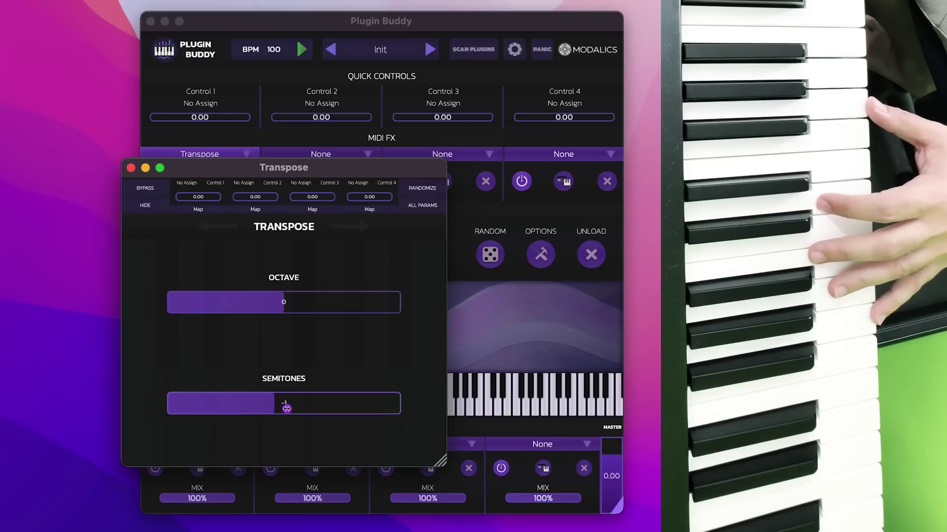
pyautogui.moveTo(276, 402); pyautogui.dragTo(326, 408)
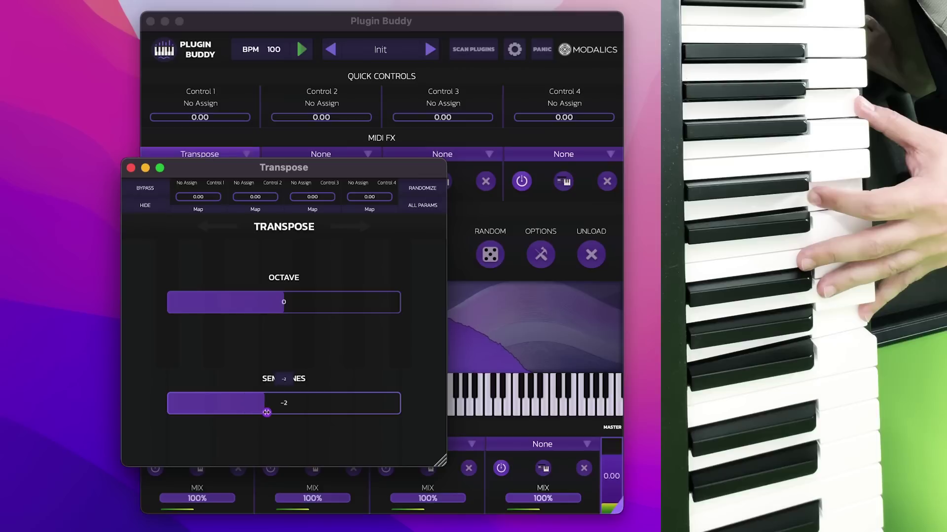
pyautogui.click(131, 168)
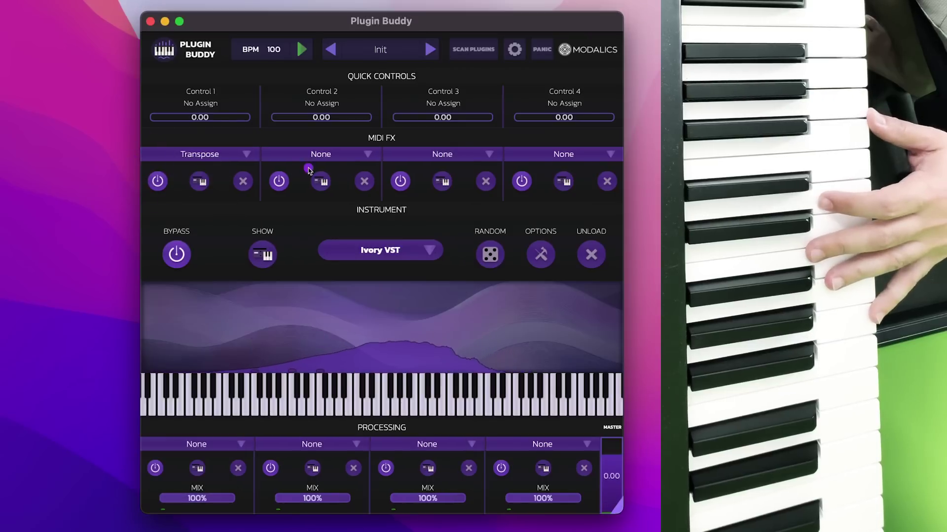
# - Replace Transpose with Internal MIDI Monitor to watch incoming notes, then close its window
pyautogui.click(246, 154)
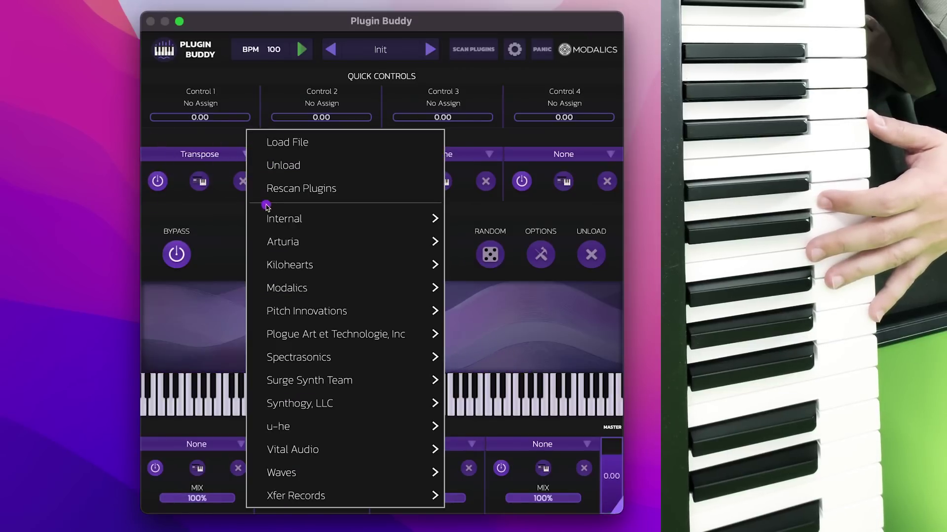
pyautogui.moveTo(417, 219)
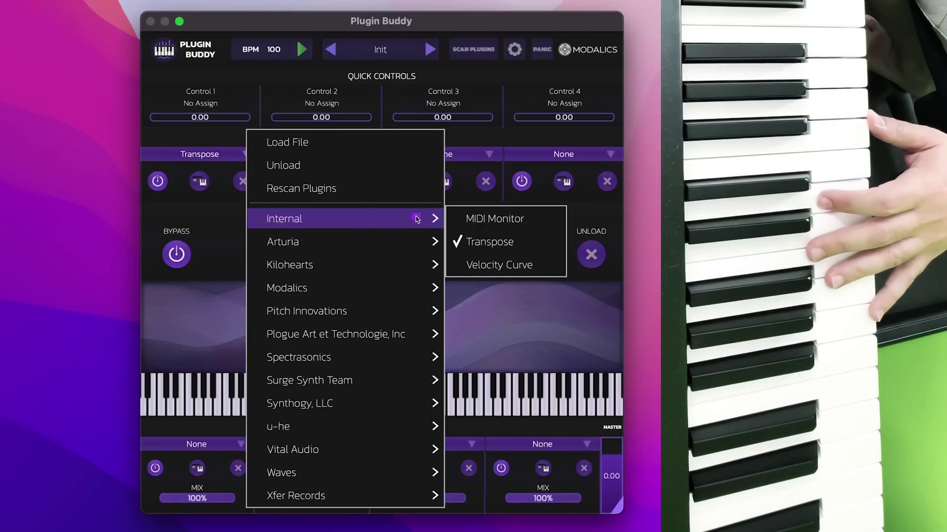
pyautogui.click(486, 222)
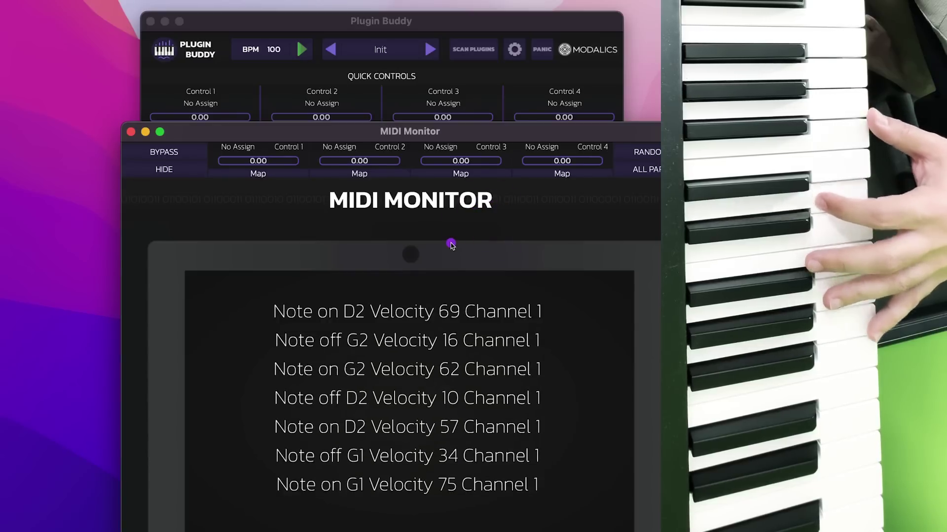
pyautogui.click(131, 133)
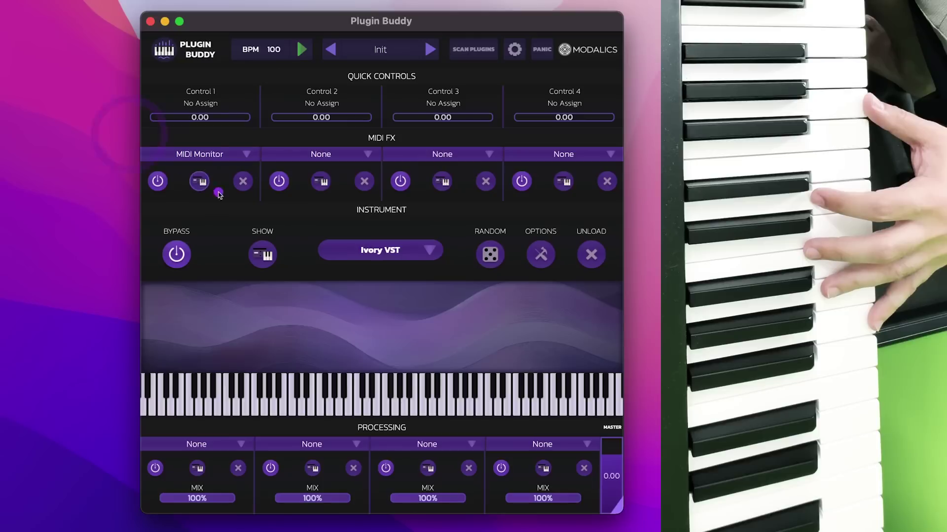
# - Unload MIDI Monitor so the first MIDI FX slot is empty
pyautogui.click(234, 158)
pyautogui.click(276, 163)
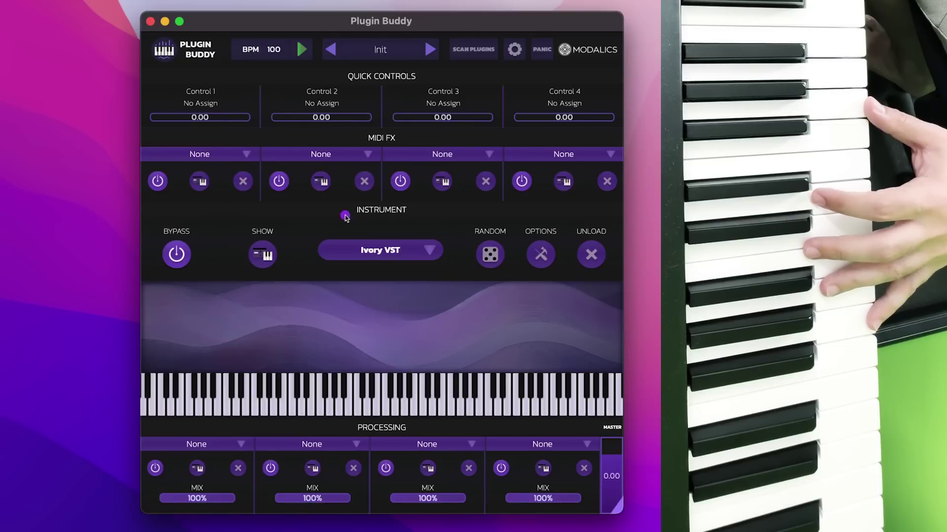
pyautogui.click(432, 252)
# - Load The Bud Synth as the instrument and bring its window fully into view
pyautogui.moveTo(409, 219)
pyautogui.click(444, 219)
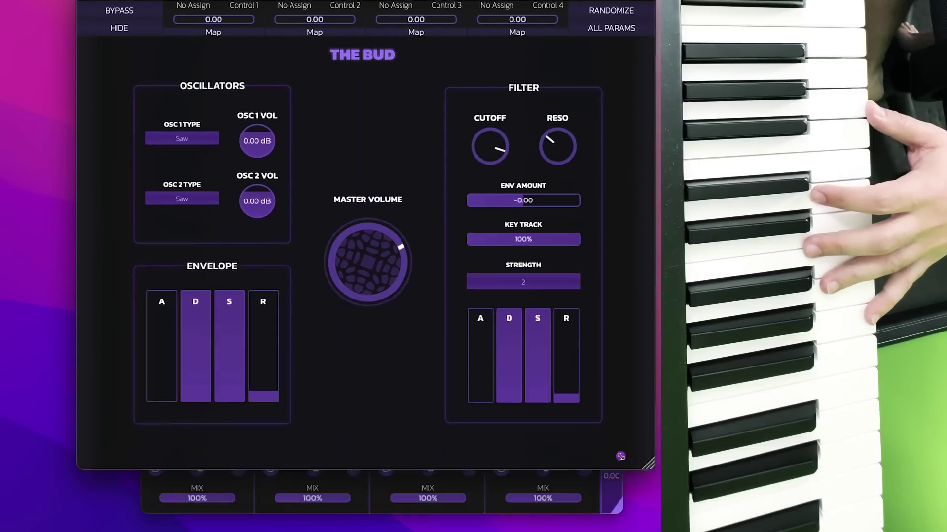
pyautogui.moveTo(287, 18); pyautogui.dragTo(389, 143)
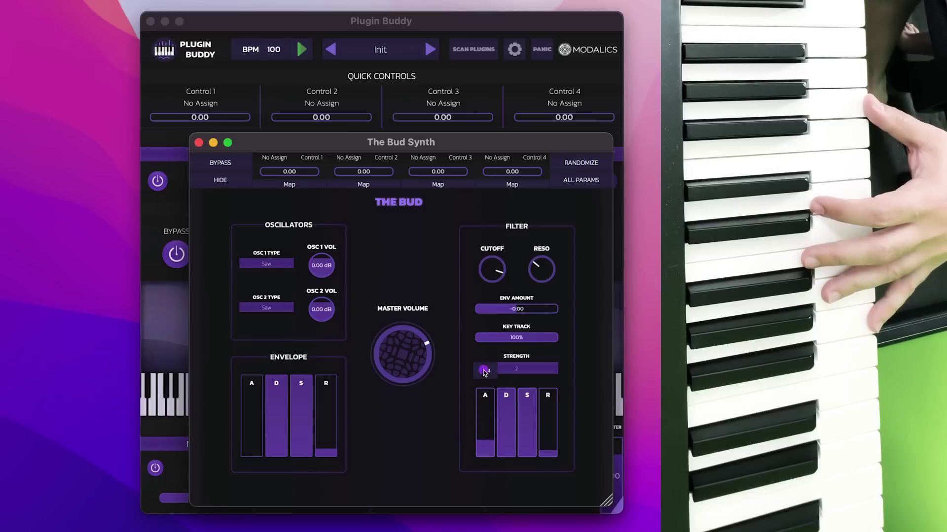
# - Tweak The Bud's filter: lower cutoff, raise resonance, and raise envelope attack and release
pyautogui.click(485, 405)
pyautogui.moveTo(493, 285)
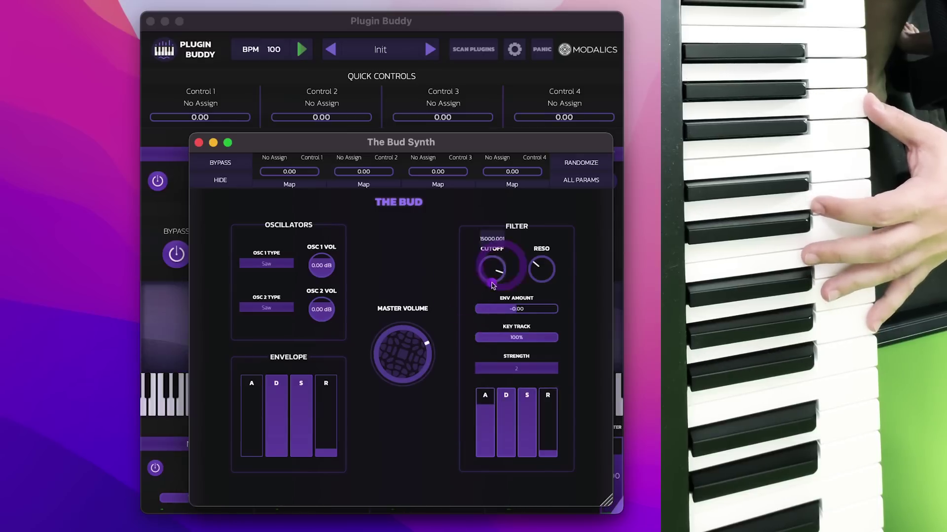
pyautogui.moveTo(492, 285); pyautogui.dragTo(478, 324)
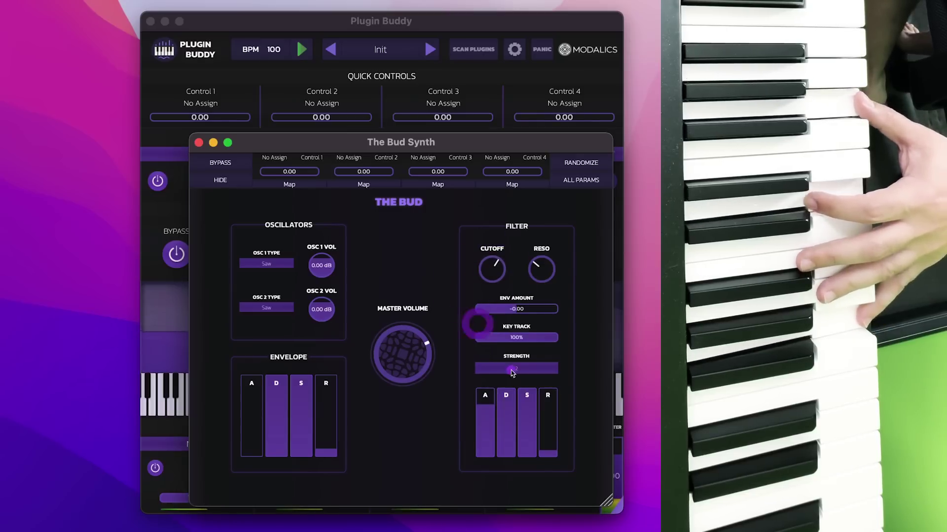
pyautogui.click(547, 429)
pyautogui.moveTo(498, 278); pyautogui.dragTo(498, 279)
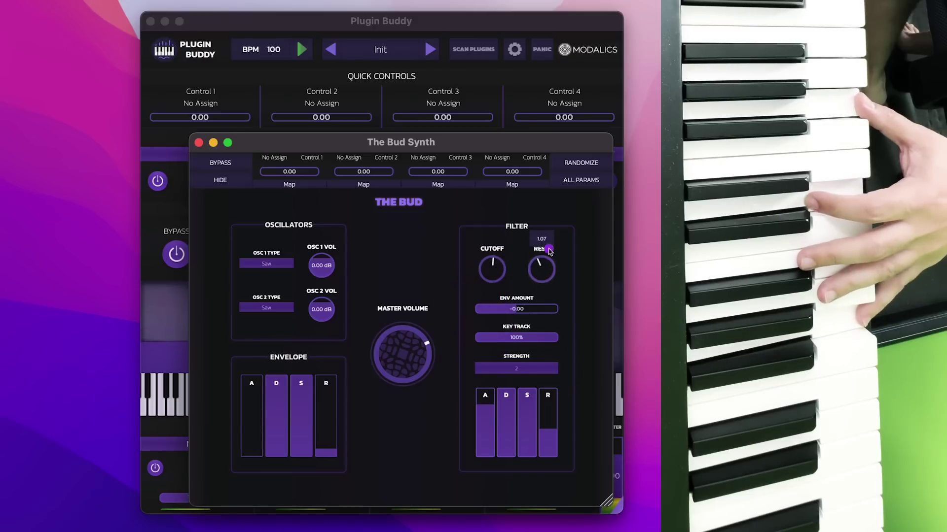
pyautogui.moveTo(549, 251)
pyautogui.mouseDown()
pyautogui.moveTo(547, 220)
pyautogui.moveTo(543, 249)
pyautogui.mouseUp()
# - Set filter strength to 3 and key tracking to 98%, and adjust the envelope attack
pyautogui.click(468, 371)
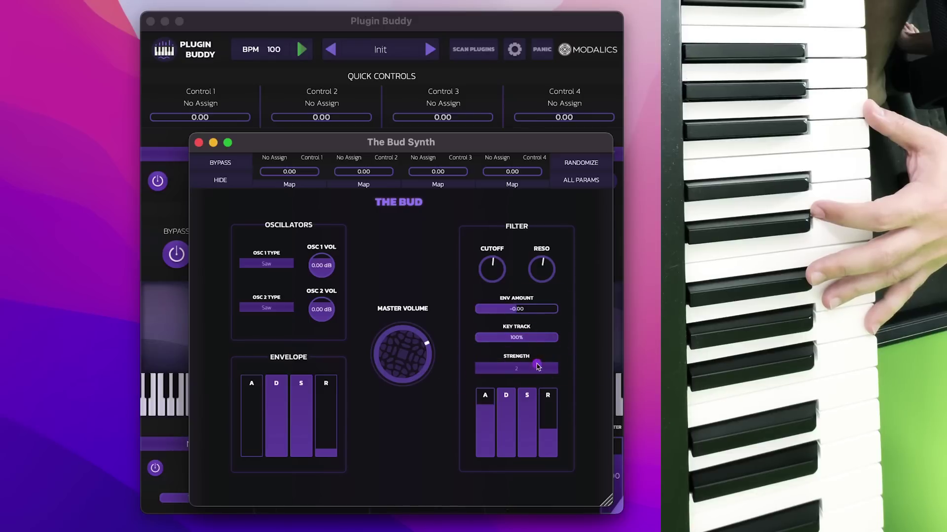
pyautogui.click(517, 369)
pyautogui.click(515, 311)
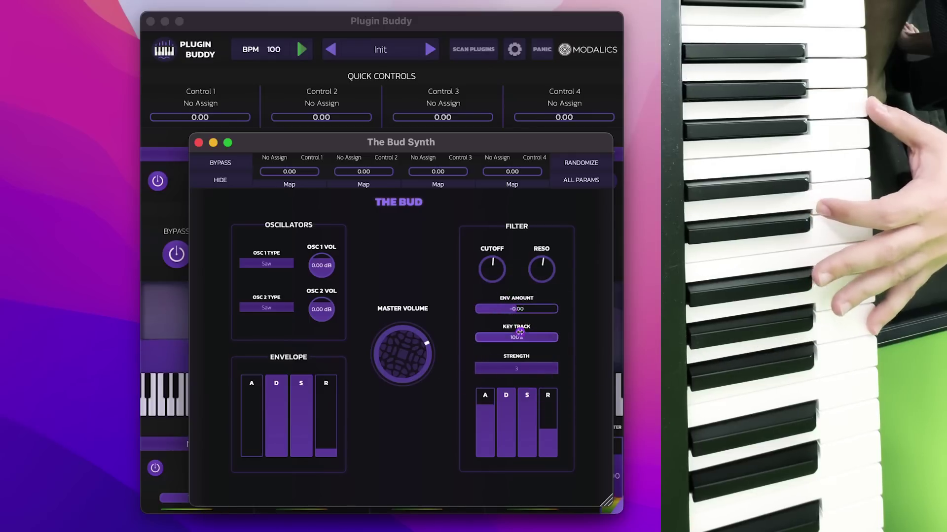
pyautogui.moveTo(526, 339); pyautogui.dragTo(523, 339)
pyautogui.click(252, 405)
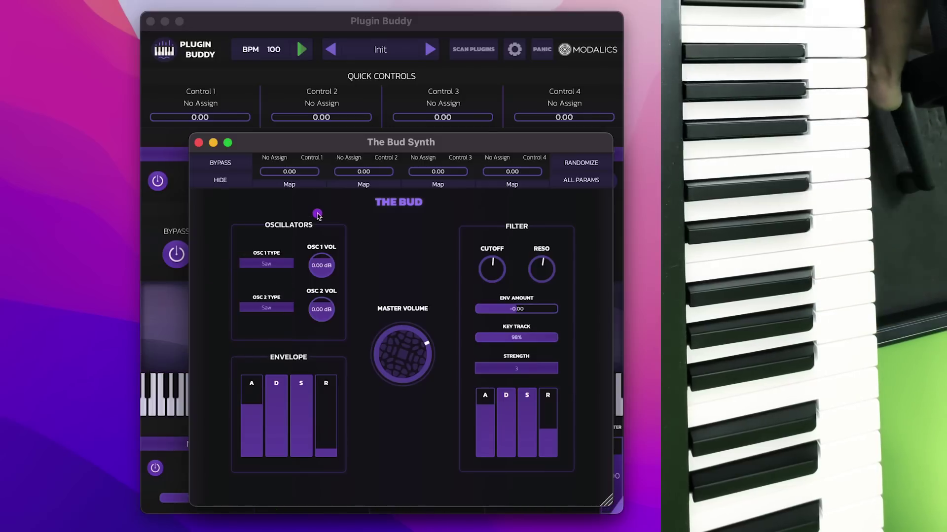
# - Leave the OSC 1 waveform on Saw and close The Bud Synth editor
pyautogui.click(287, 263)
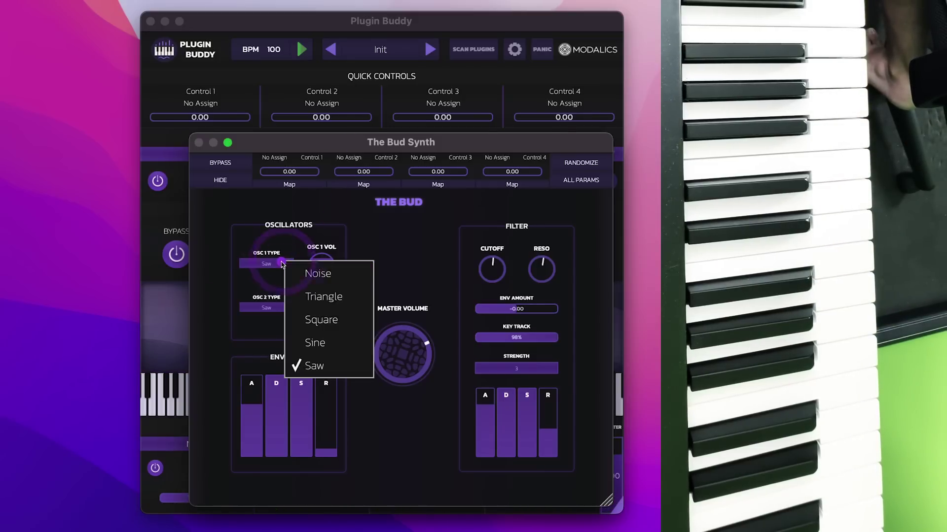
pyautogui.click(400, 239)
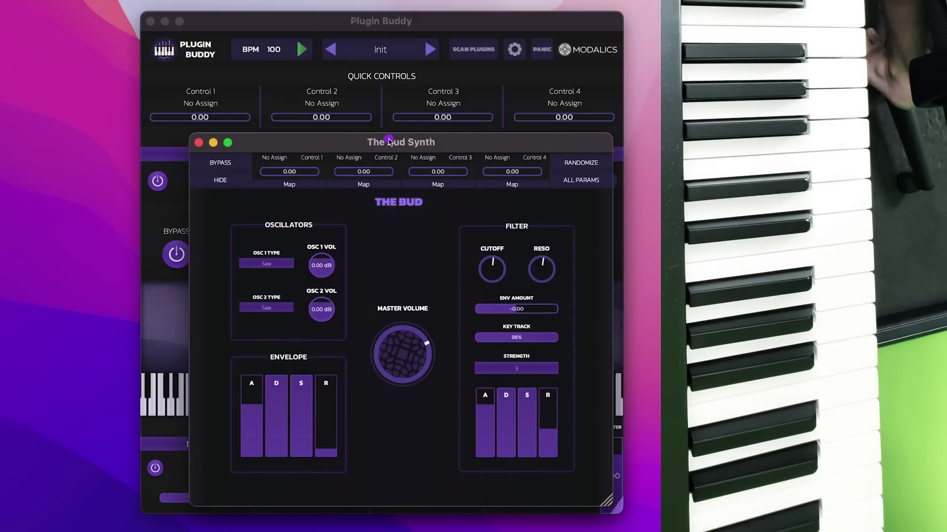
pyautogui.moveTo(389, 142); pyautogui.dragTo(432, 161)
pyautogui.click(263, 200)
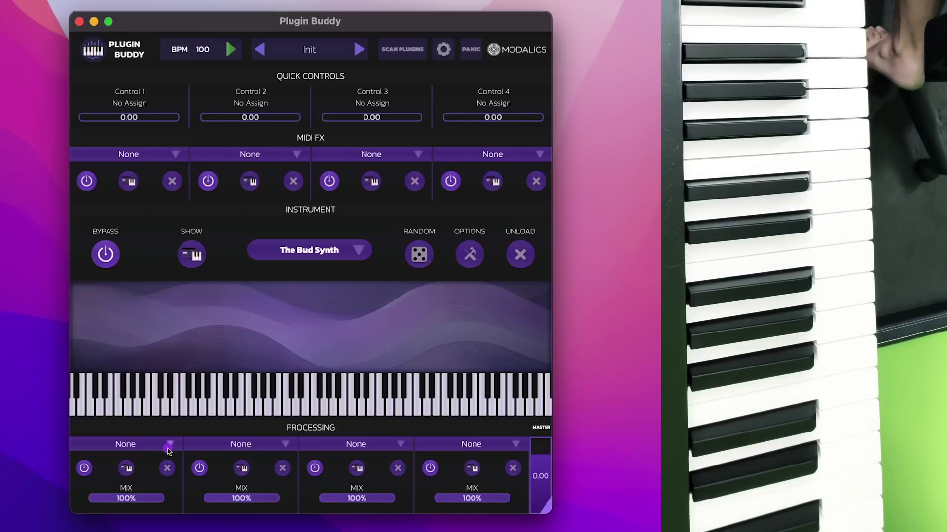
# - Load the internal Clipper into processing slot 1 and set its clip amount to 41%
pyautogui.click(168, 450)
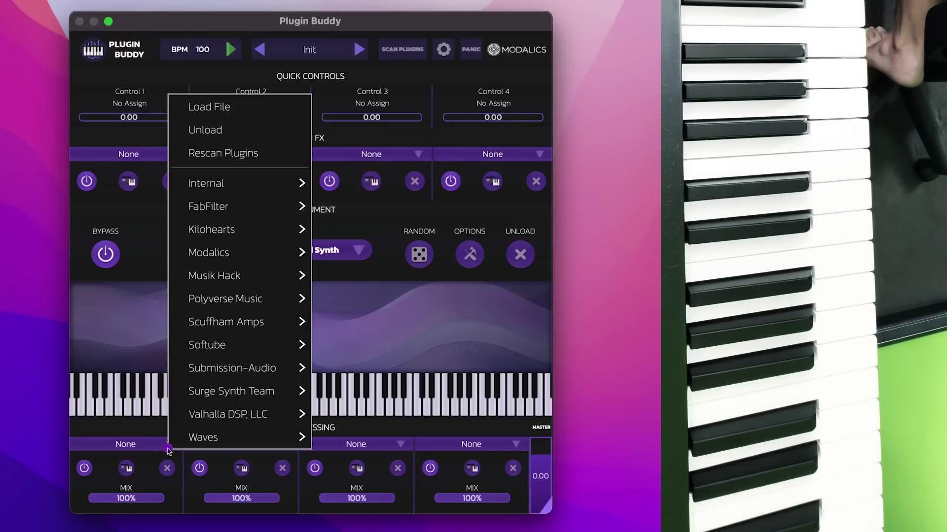
pyautogui.moveTo(174, 443)
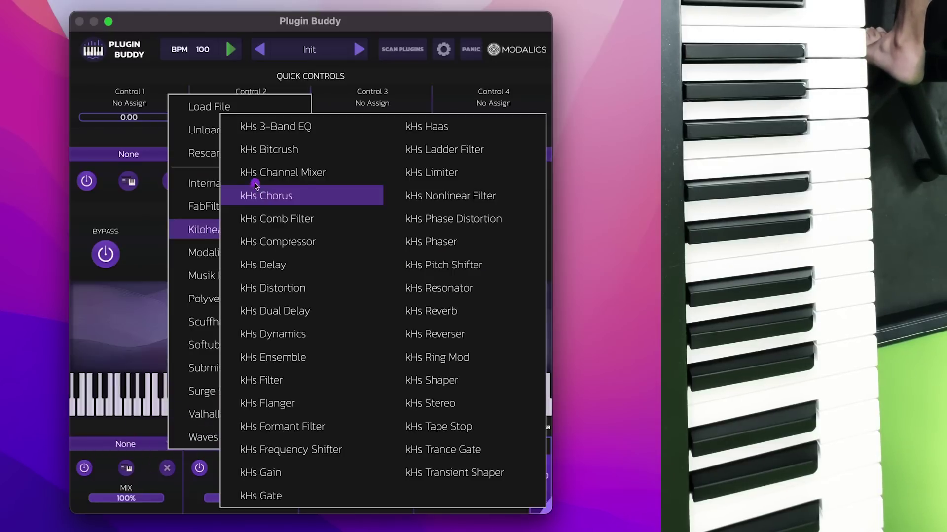
pyautogui.moveTo(209, 183)
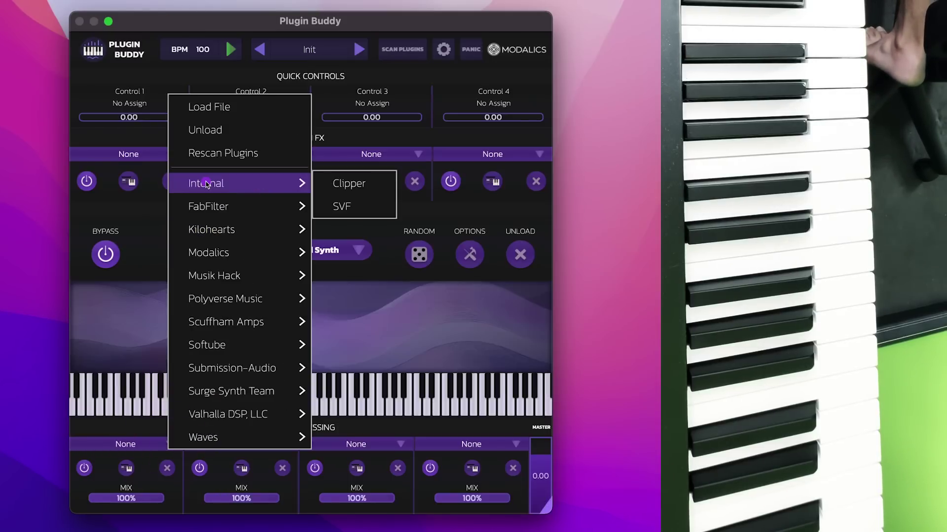
pyautogui.click(335, 182)
pyautogui.moveTo(47, 36); pyautogui.dragTo(516, 202)
pyautogui.moveTo(498, 369); pyautogui.dragTo(473, 369)
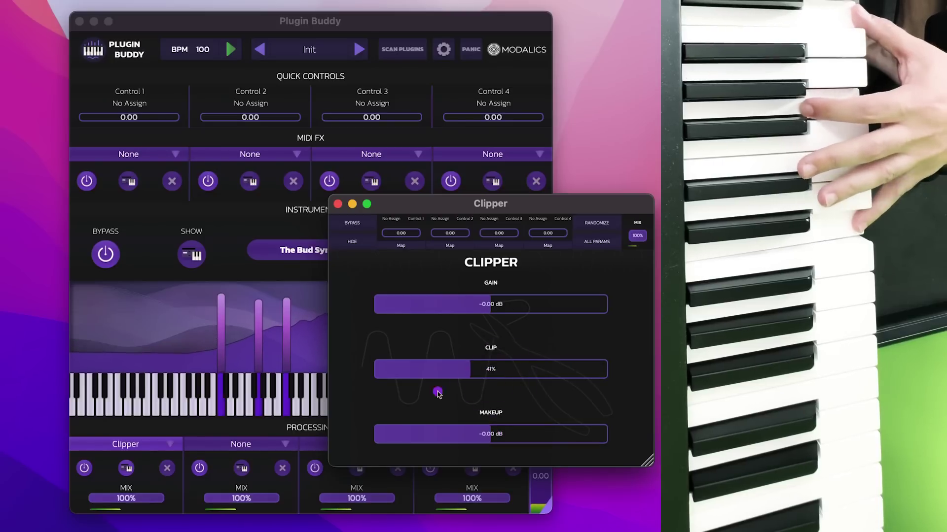
# - Load the Internal SVF filter into the first processing slot, replacing the Clipper
pyautogui.click(169, 445)
pyautogui.moveTo(216, 429)
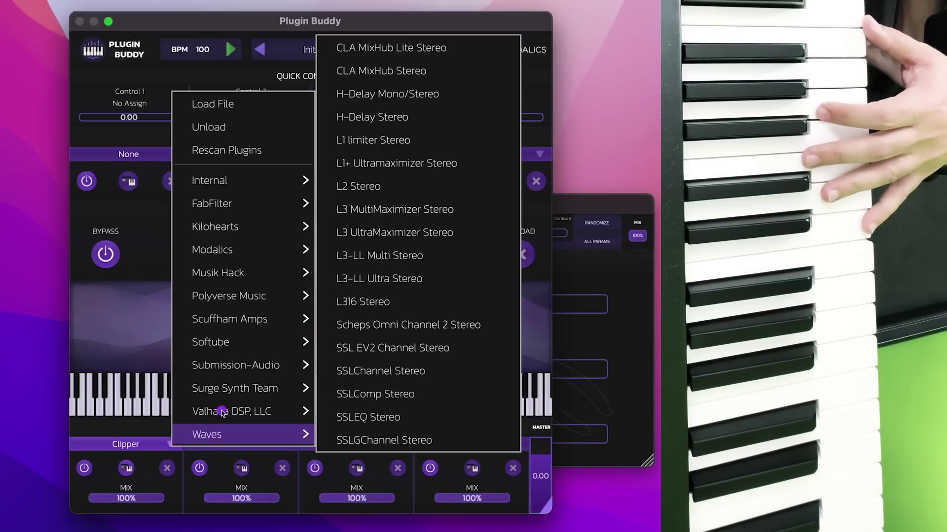
pyautogui.moveTo(296, 179)
pyautogui.click(344, 203)
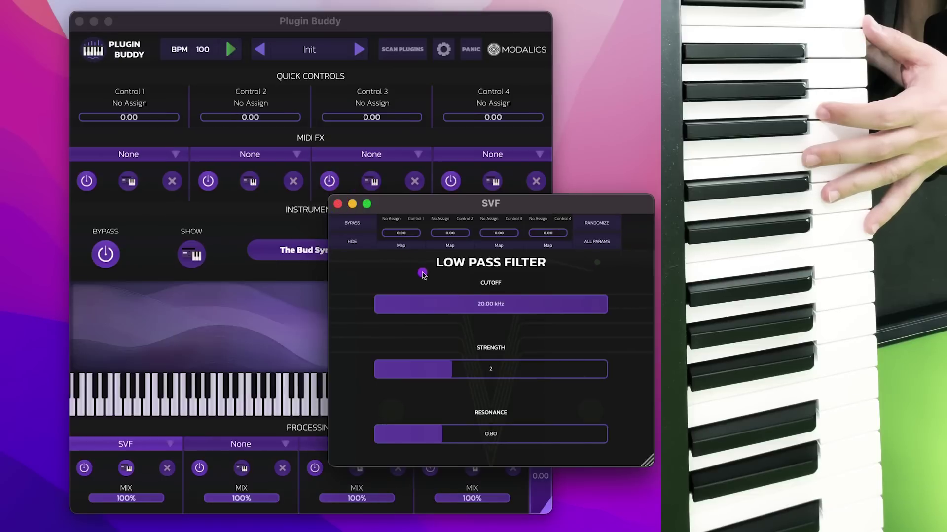
# - Set the SVF cutoff to 1.36 kHz and resonance to 0.25
pyautogui.moveTo(509, 305); pyautogui.dragTo(477, 314)
pyautogui.moveTo(442, 436); pyautogui.dragTo(388, 441)
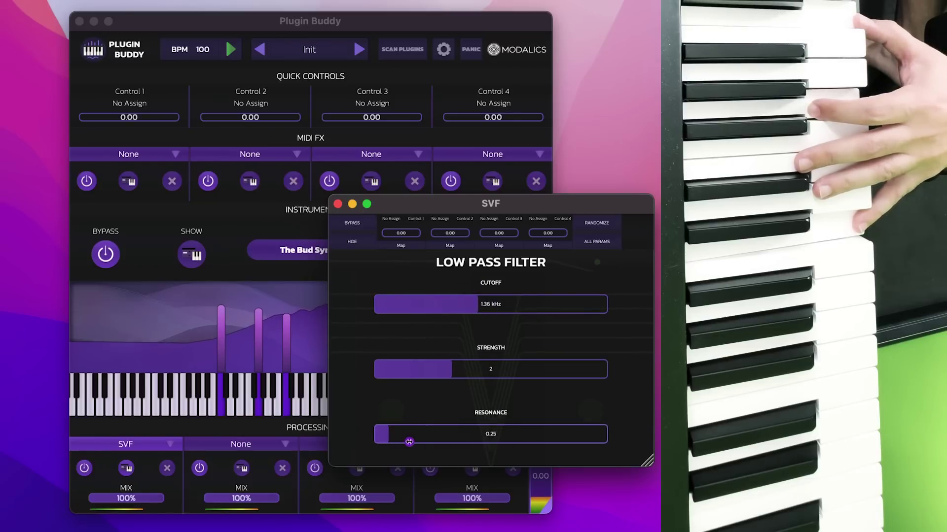
pyautogui.click(172, 445)
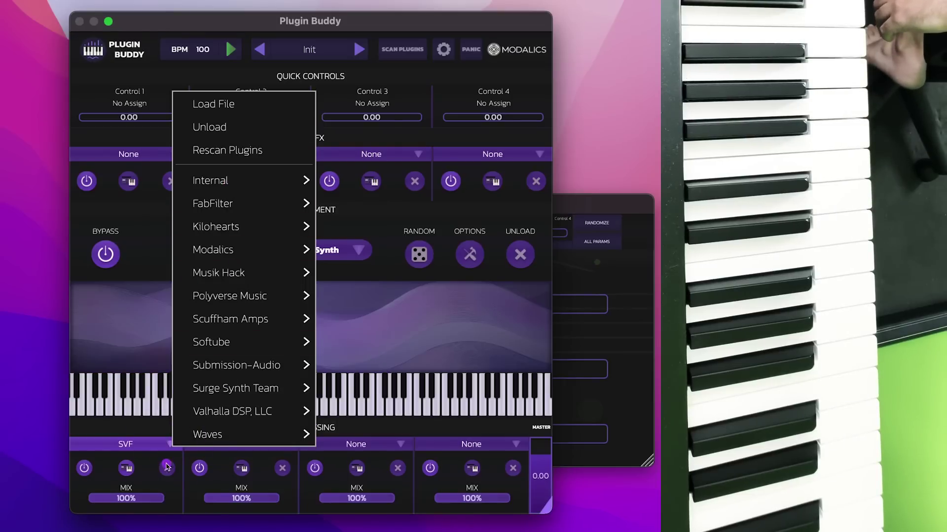
# - Swap the SVF in the first processing slot back to the Internal Clipper
pyautogui.click(170, 444)
pyautogui.click(165, 449)
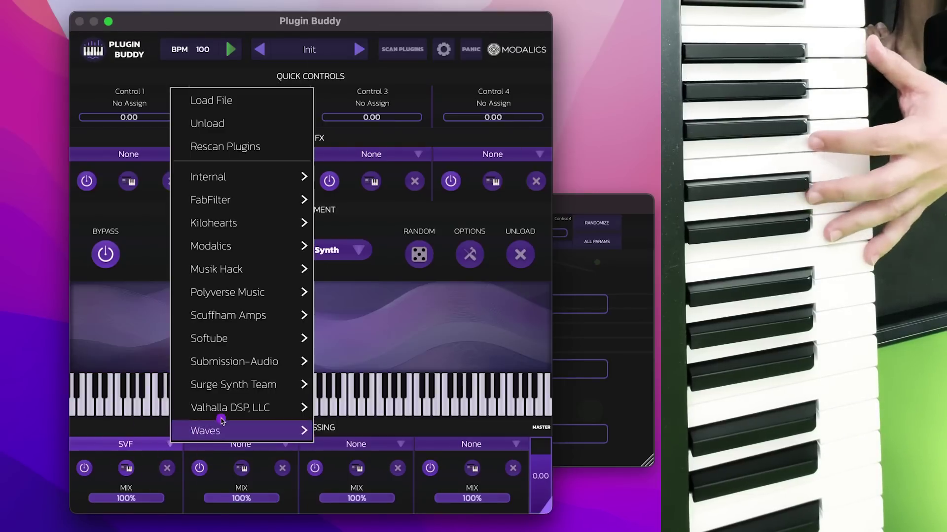
pyautogui.moveTo(264, 180)
pyautogui.click(340, 176)
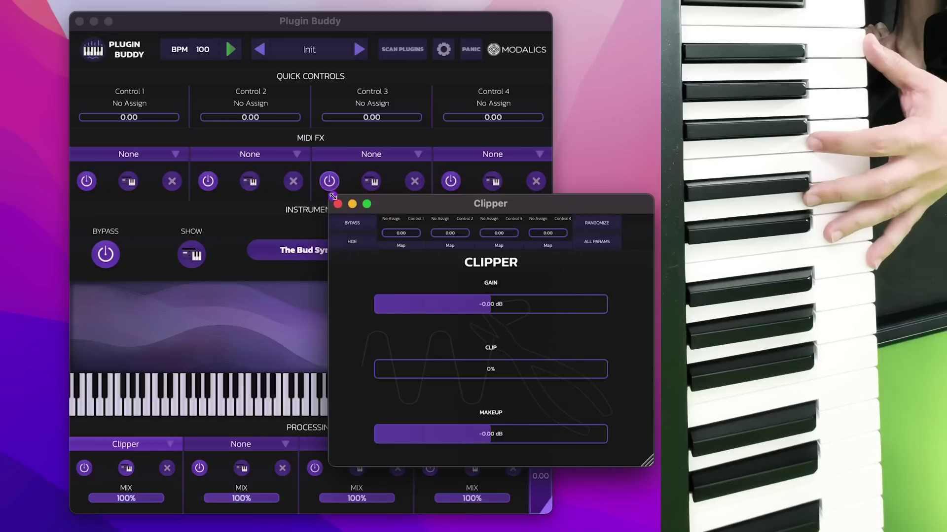
# - Set Clipper's clip to 43% and the slot mix to 50%, then close its window
pyautogui.moveTo(377, 369); pyautogui.dragTo(474, 369)
pyautogui.moveTo(121, 499); pyautogui.dragTo(65, 503)
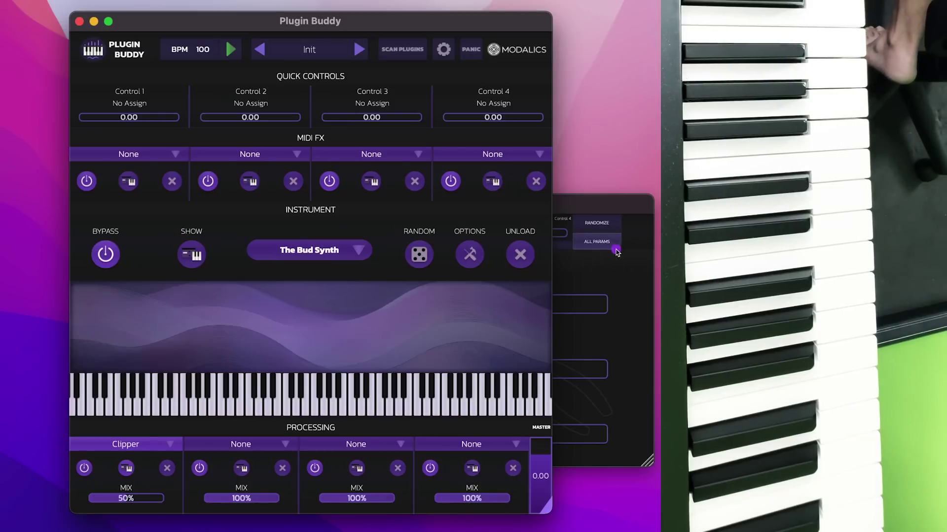
pyautogui.click(582, 277)
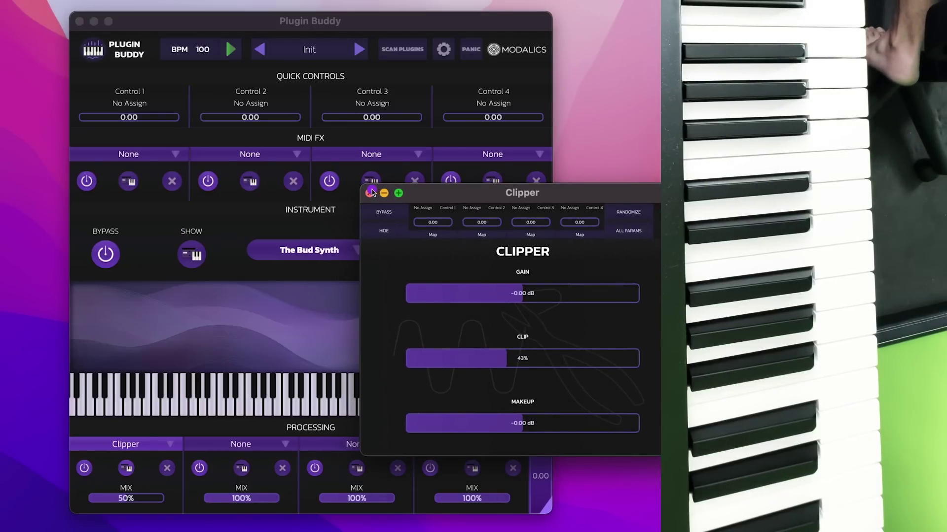
pyautogui.click(369, 194)
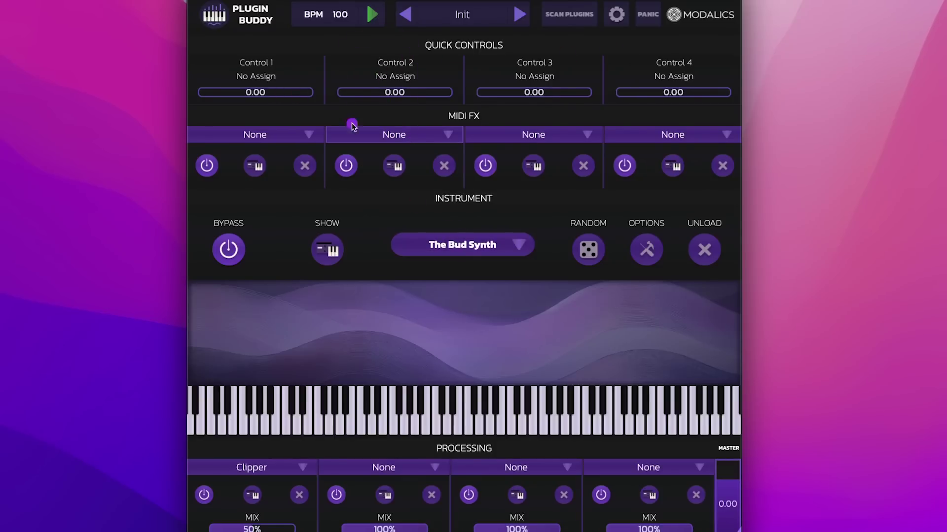
# - Load Vital Audio's Vital as the instrument and enlarge its window below Plugin Buddy's header
pyautogui.click(517, 251)
pyautogui.moveTo(448, 485)
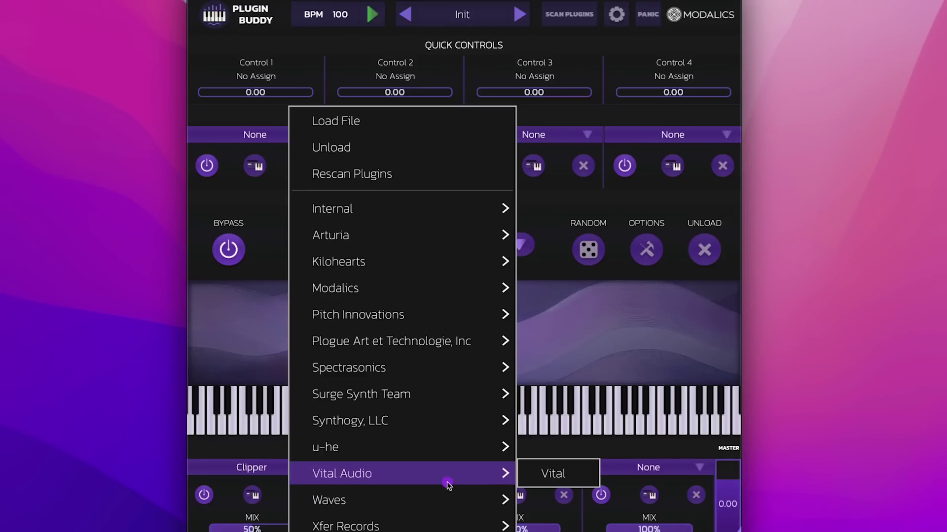
pyautogui.click(553, 476)
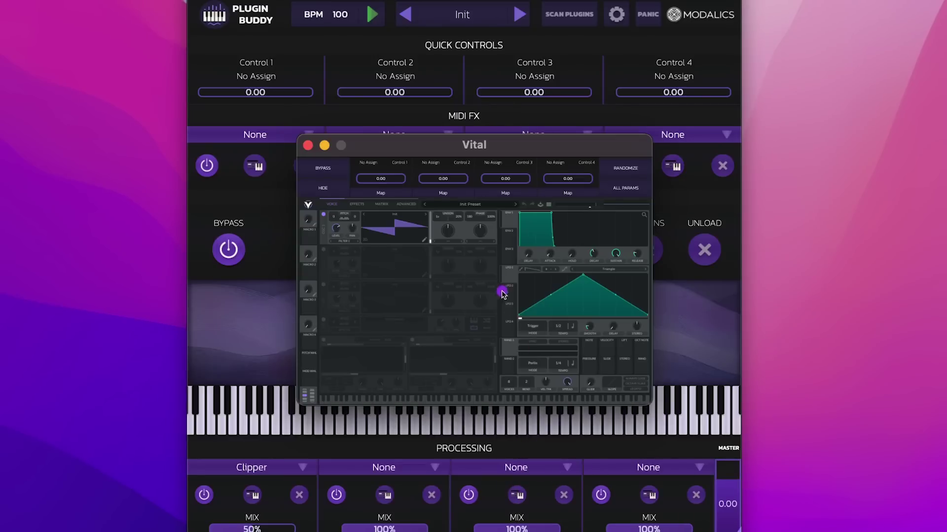
pyautogui.moveTo(518, 134); pyautogui.dragTo(442, 7)
pyautogui.moveTo(577, 281); pyautogui.dragTo(940, 488)
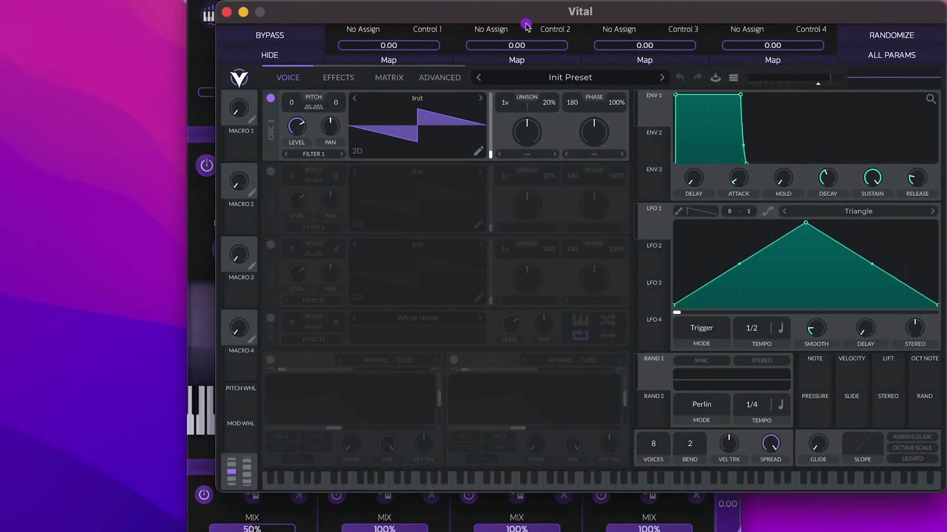
pyautogui.moveTo(526, 25); pyautogui.dragTo(504, 88)
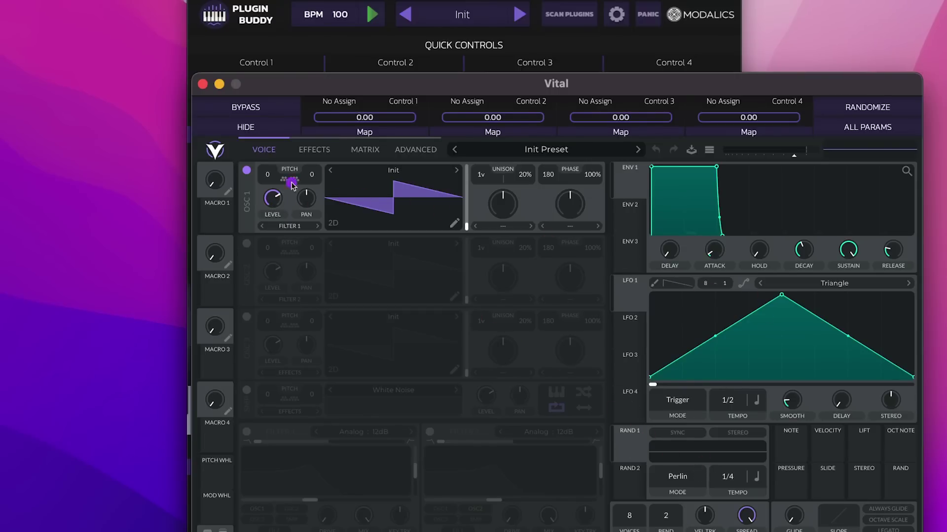
# - Map Quick Control 1 to Vital's OSC 1 LEVEL, close Vital, and adjust the control
pyautogui.click(360, 133)
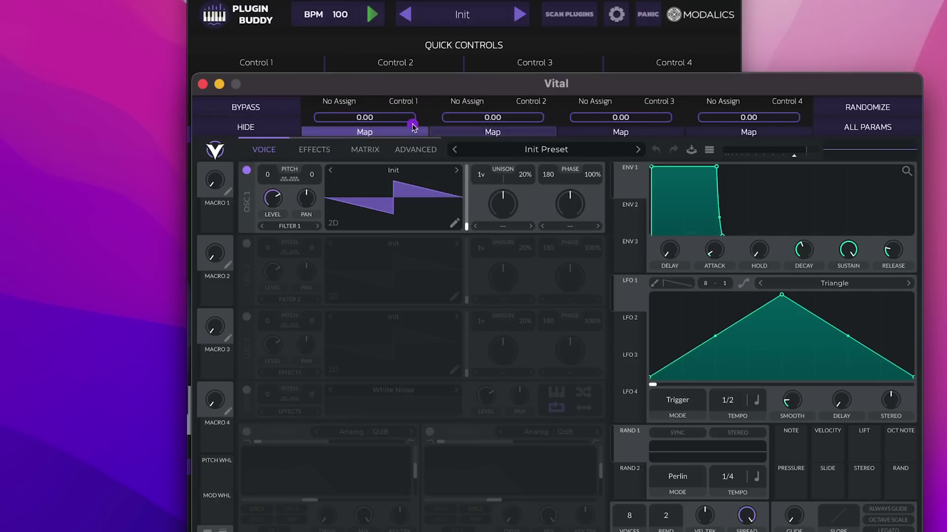
pyautogui.click(261, 209)
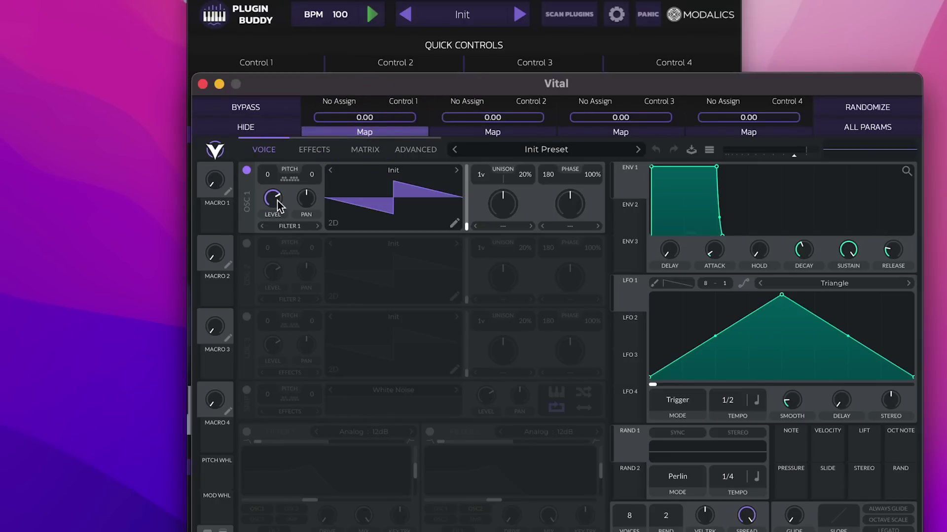
pyautogui.moveTo(278, 205); pyautogui.dragTo(281, 226)
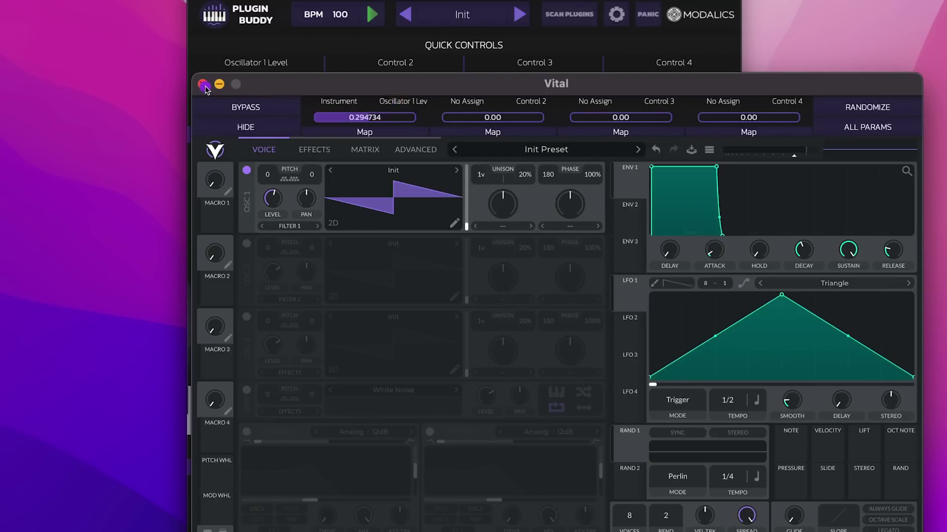
pyautogui.click(203, 85)
pyautogui.moveTo(263, 90)
pyautogui.mouseDown()
pyautogui.moveTo(212, 93)
pyautogui.moveTo(268, 93)
pyautogui.moveTo(205, 104)
pyautogui.moveTo(254, 96)
pyautogui.mouseUp()
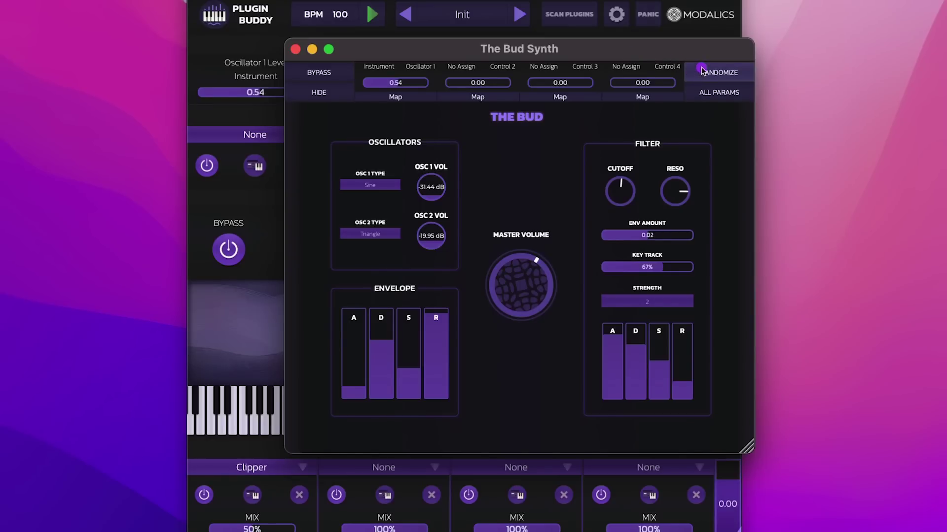
# - Randomize The Bud Synth's parameters three times
pyautogui.moveTo(704, 48); pyautogui.dragTo(686, 47)
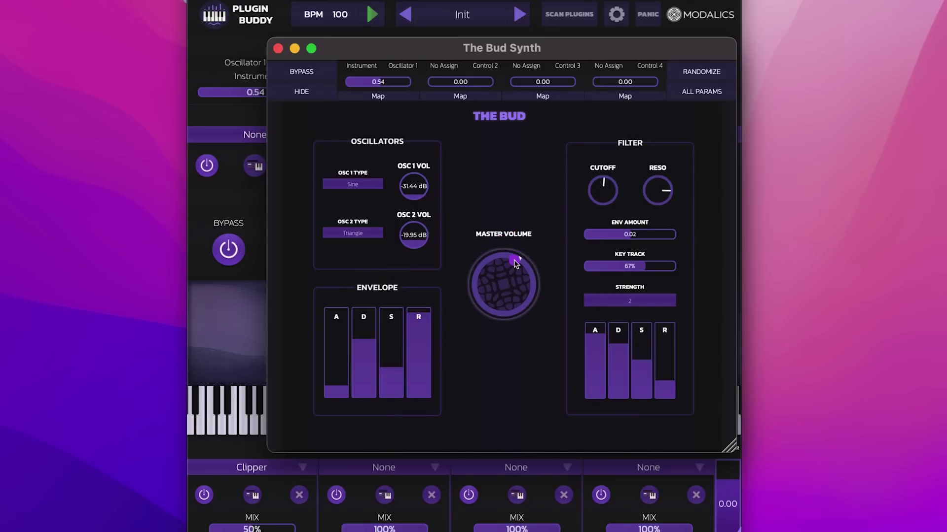
pyautogui.click(683, 74)
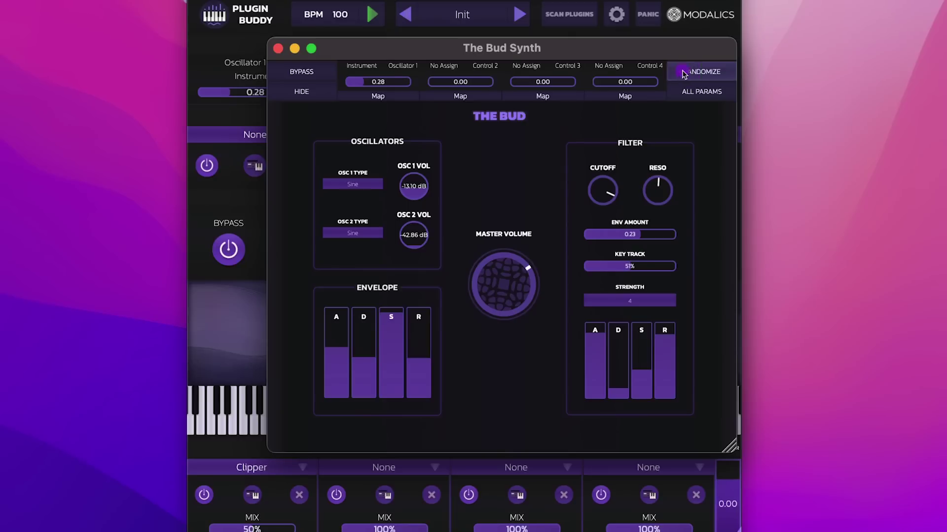
pyautogui.click(684, 73)
pyautogui.click(684, 74)
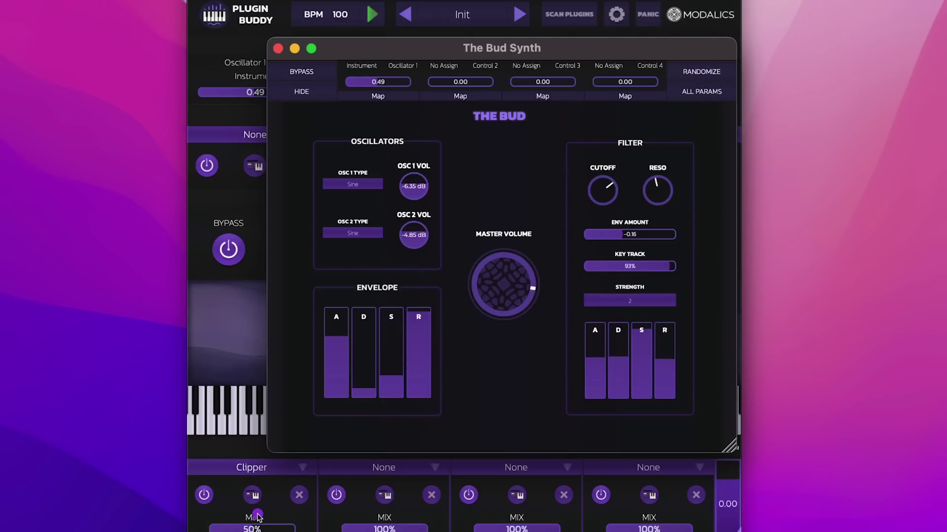
# - Remove the Clipper from the first slot, then reopen The Bud Synth and randomize twice more
pyautogui.click(297, 497)
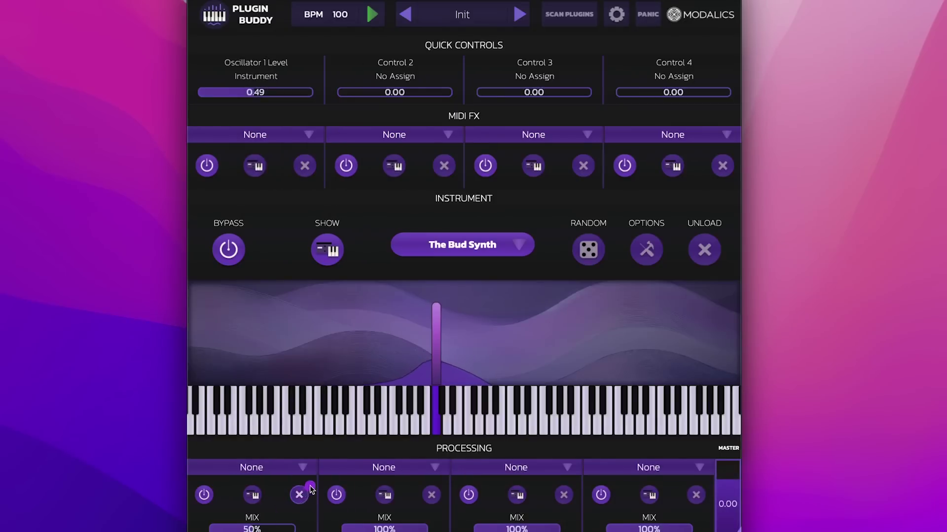
pyautogui.click(467, 252)
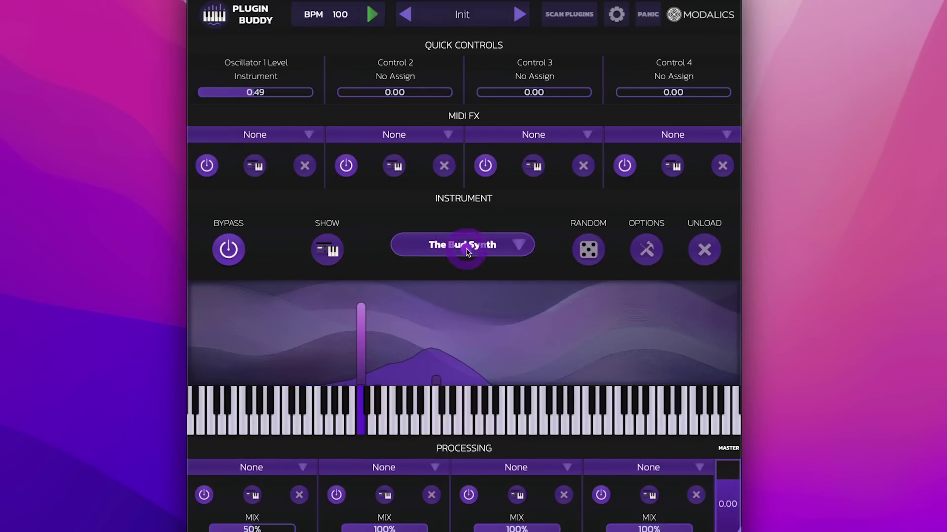
pyautogui.click(695, 68)
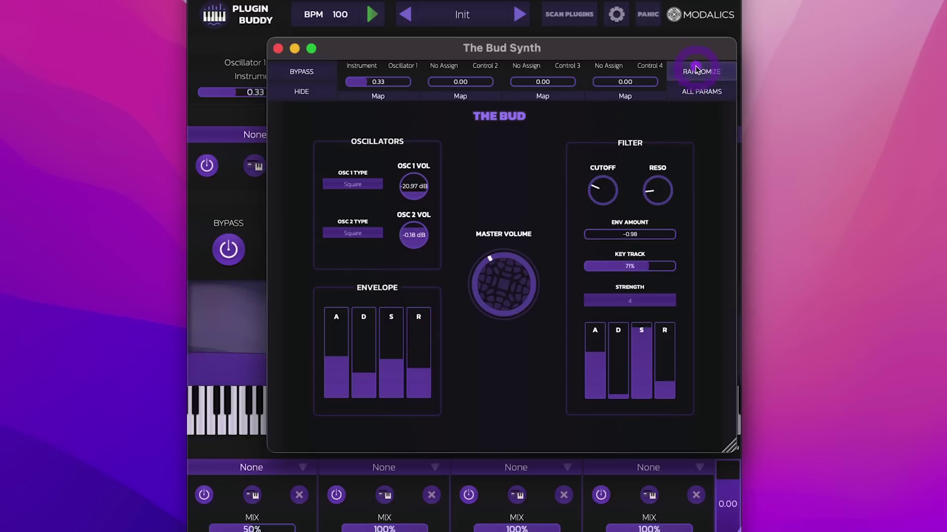
pyautogui.click(690, 70)
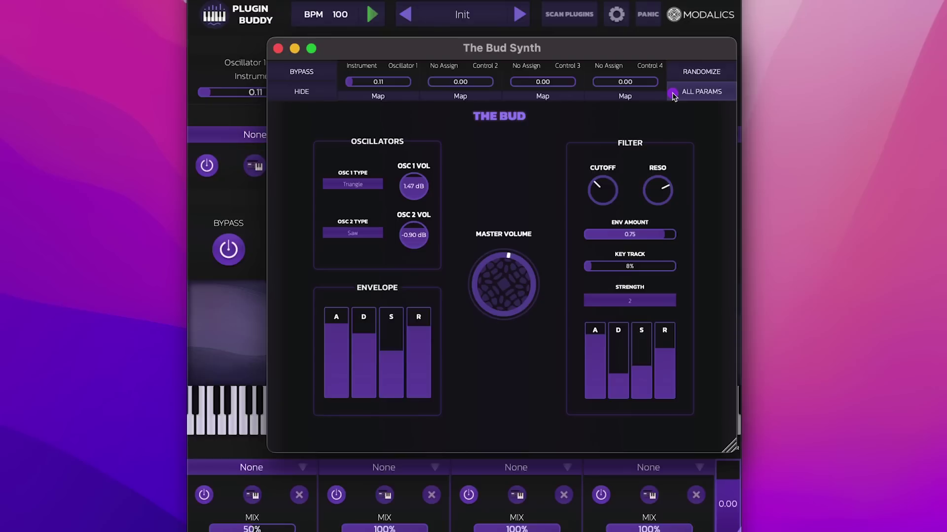
# - Close the previous synth and load u-he Diva as the instrument
pyautogui.click(278, 49)
pyautogui.click(508, 246)
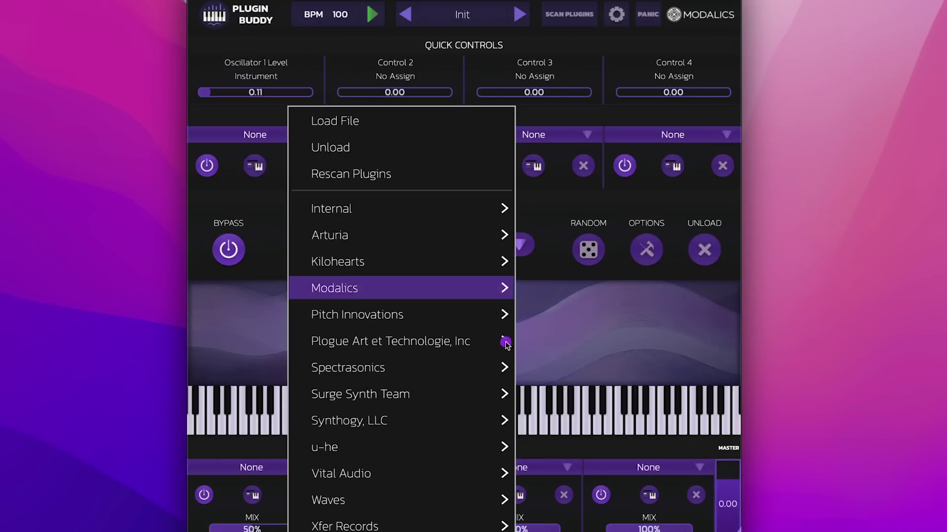
pyautogui.moveTo(506, 436)
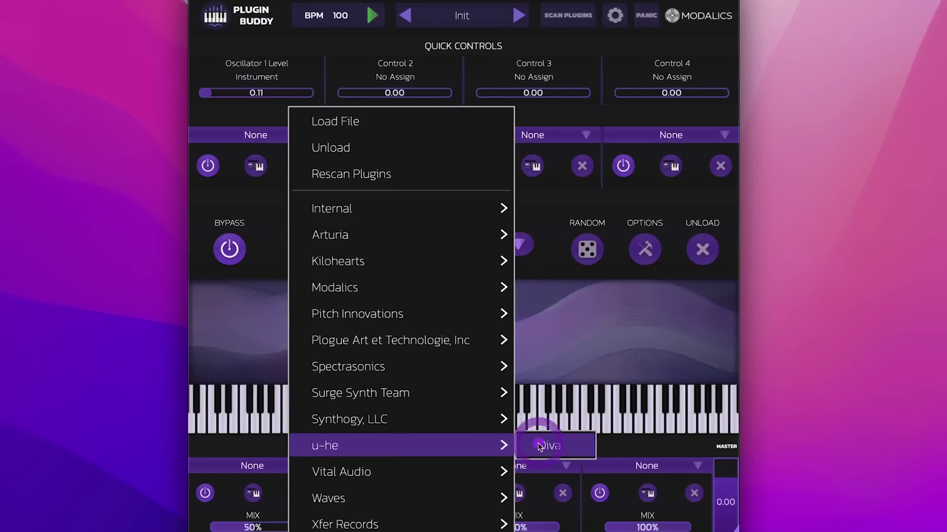
pyautogui.click(547, 447)
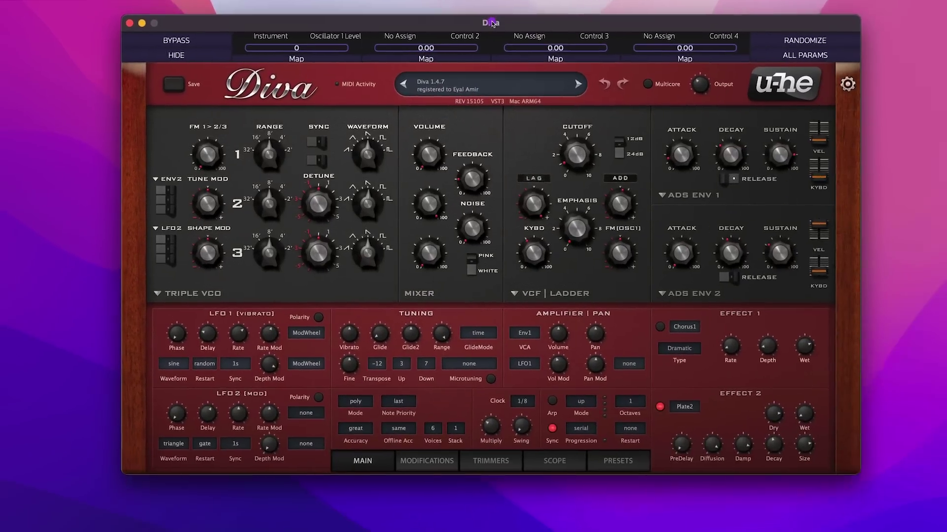
pyautogui.moveTo(492, 23); pyautogui.dragTo(468, 19)
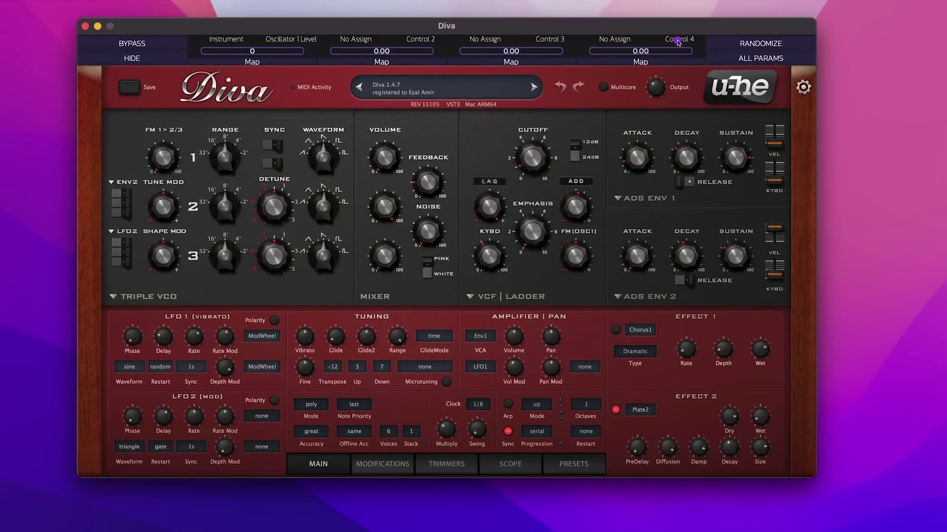
# - Show Diva's ALL PARAMS list, resize and scroll through it, then close Diva
pyautogui.click(753, 49)
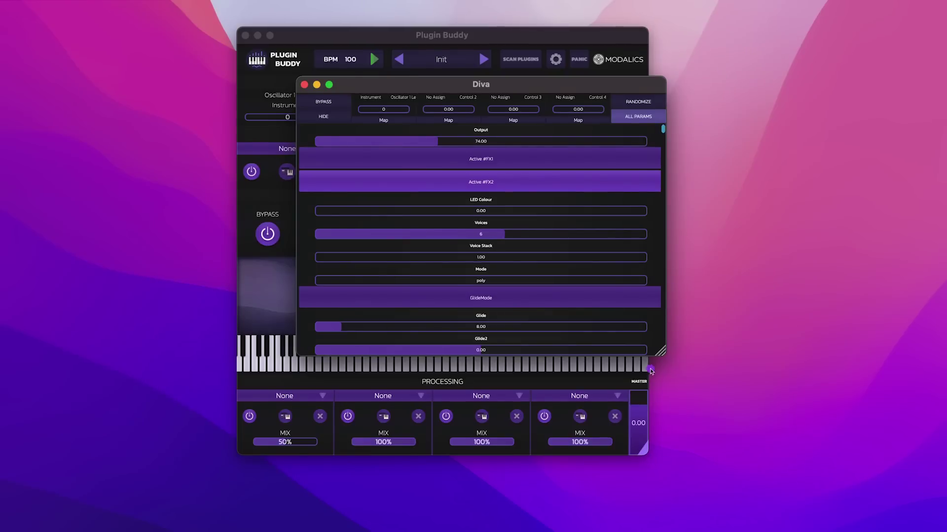
pyautogui.moveTo(660, 351); pyautogui.dragTo(476, 447)
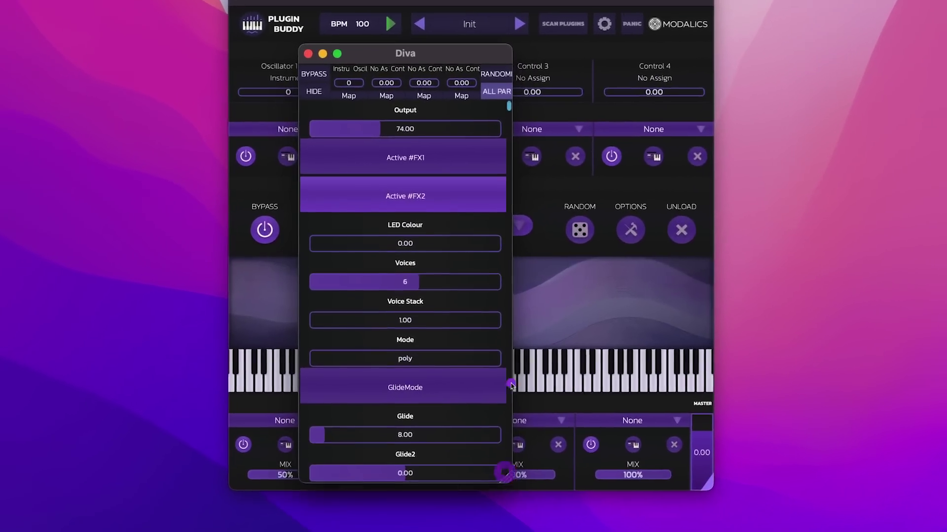
pyautogui.moveTo(541, 87); pyautogui.dragTo(541, 131)
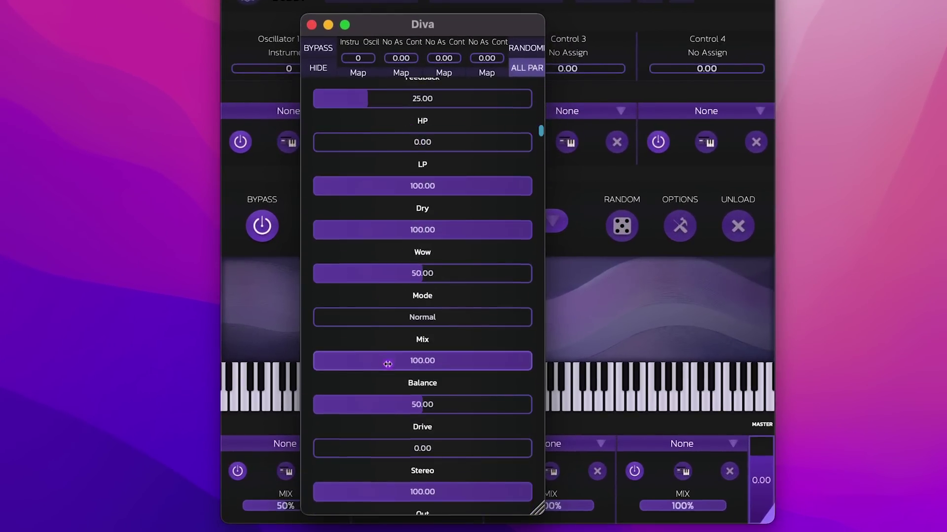
pyautogui.scroll(-10, 389, 365)
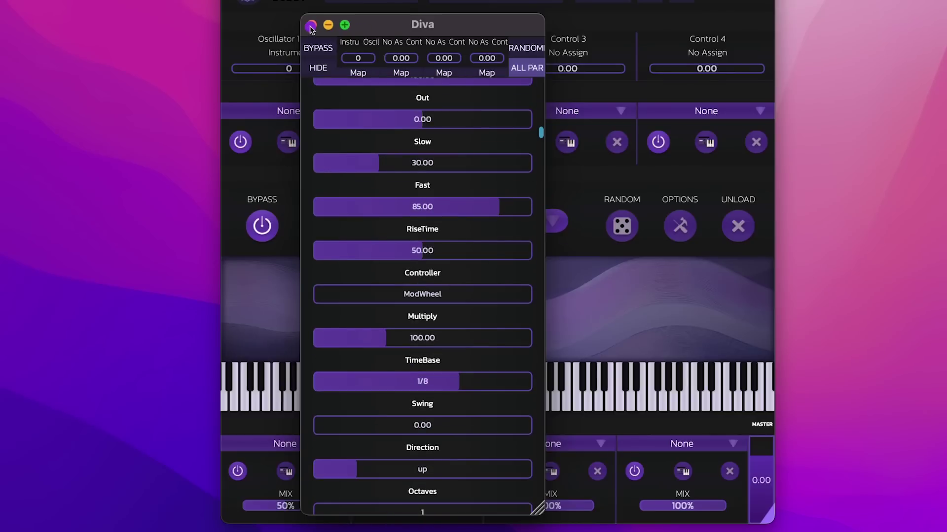
pyautogui.click(310, 25)
pyautogui.click(334, 445)
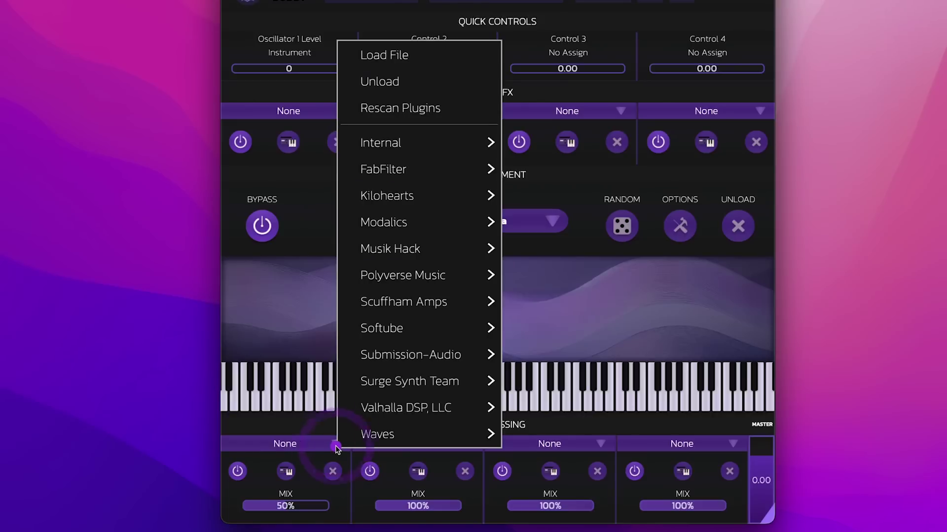
# - Load FabFilter Pro-R into the first processing slot
pyautogui.moveTo(388, 173)
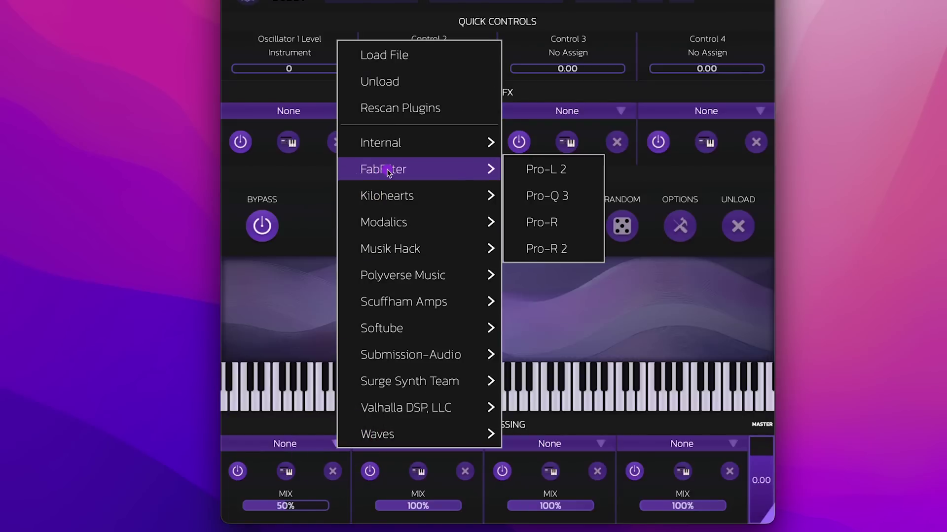
pyautogui.click(562, 220)
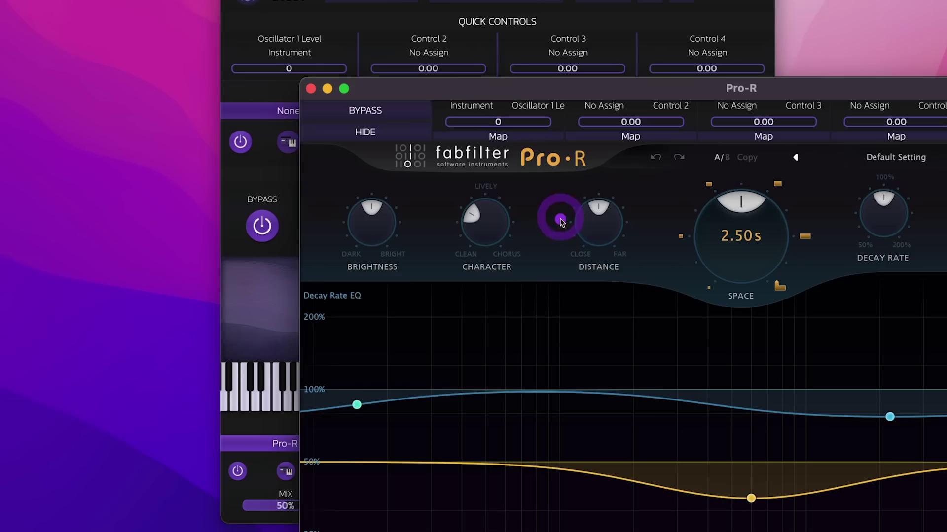
pyautogui.click(312, 89)
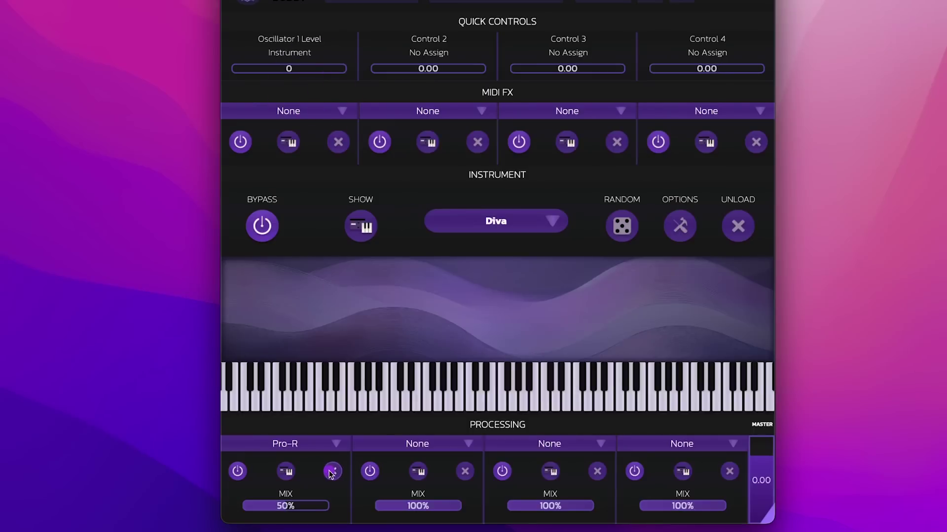
pyautogui.click(334, 447)
# - Cut Pro-R from the first slot and paste it into the third processing slot
pyautogui.rightClick(315, 470)
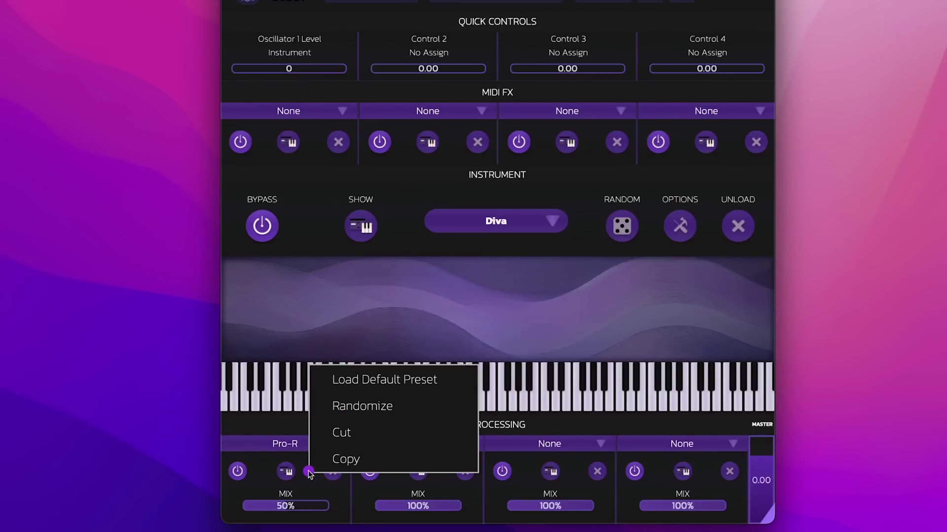
pyautogui.click(341, 441)
pyautogui.rightClick(503, 454)
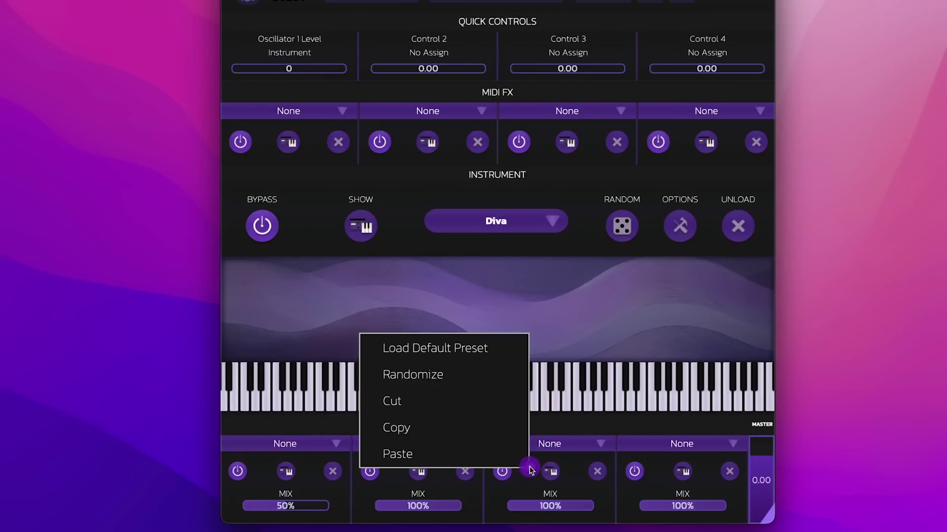
pyautogui.click(481, 452)
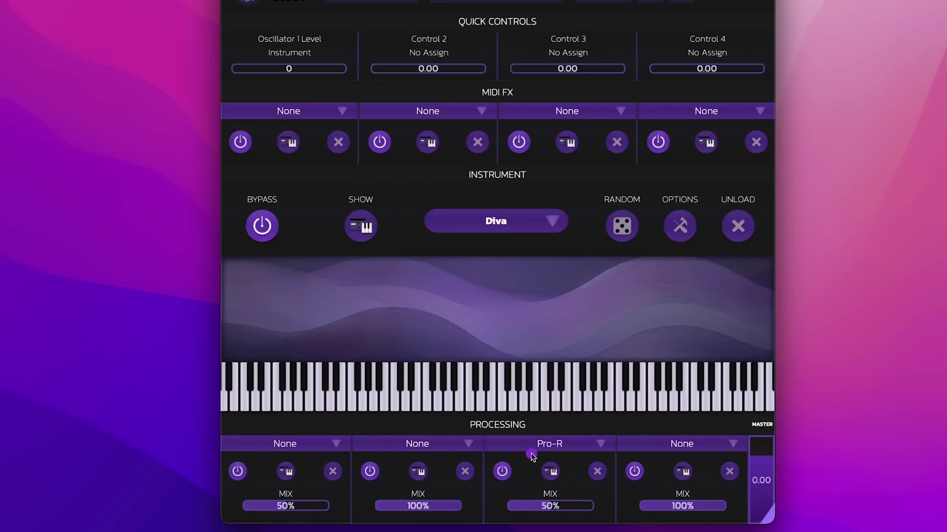
# - Copy the third slot's Pro-R and paste it back into the first slot
pyautogui.rightClick(503, 449)
pyautogui.click(501, 417)
pyautogui.rightClick(302, 463)
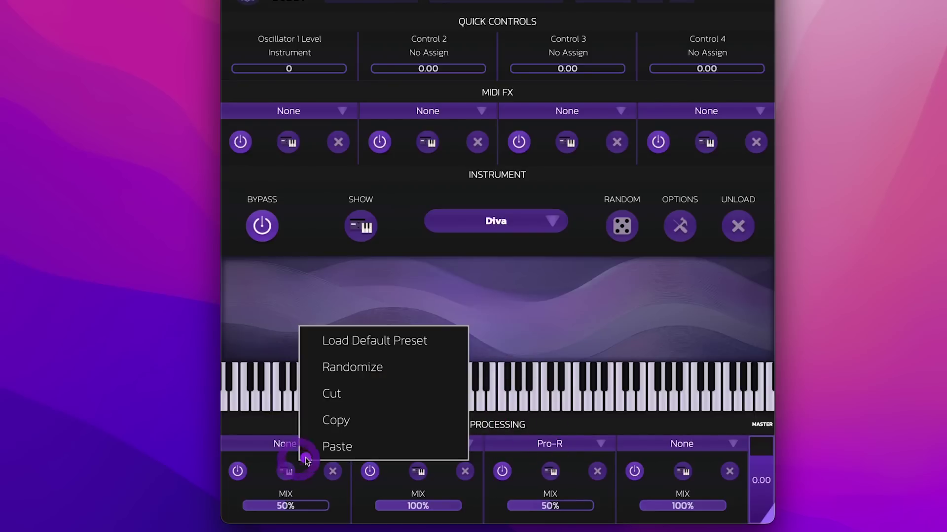
pyautogui.click(327, 447)
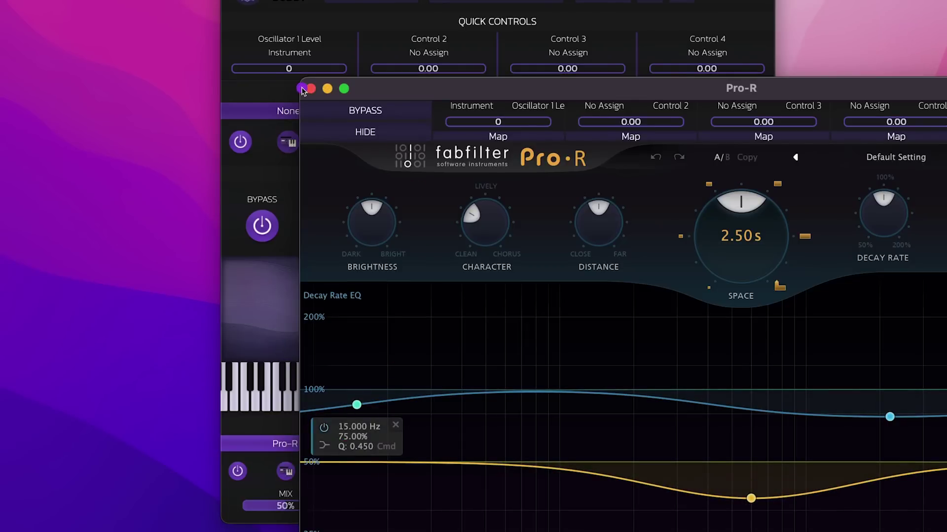
pyautogui.click(311, 89)
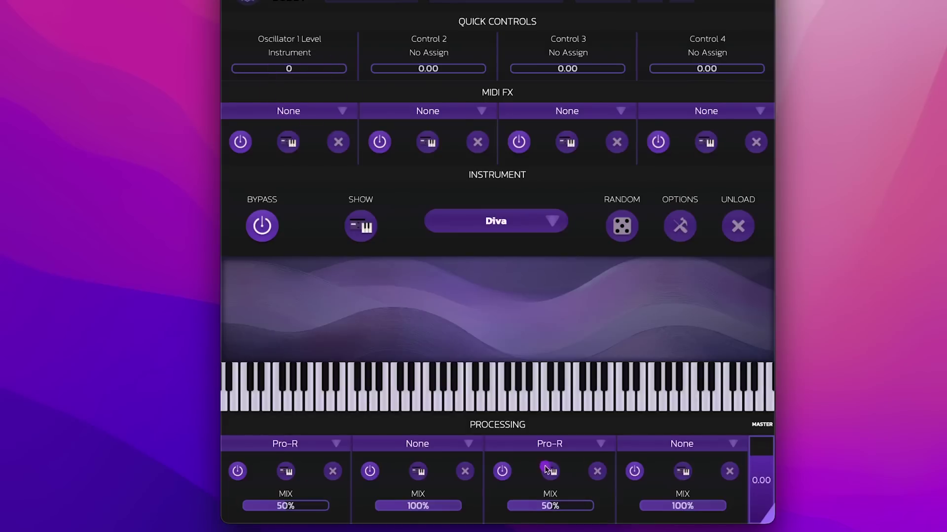
# - Run a full rescan of the installed plugins with SCAN PLUGINS
pyautogui.click(560, 223)
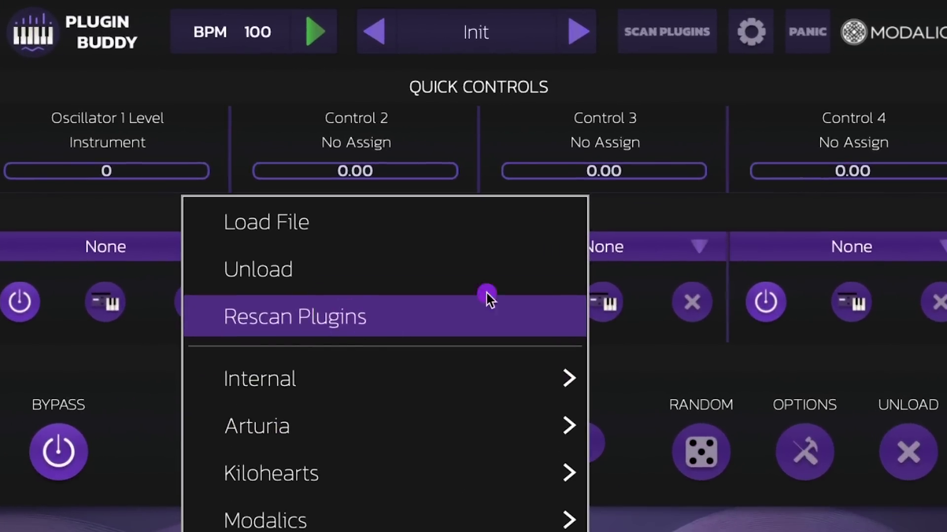
pyautogui.click(486, 295)
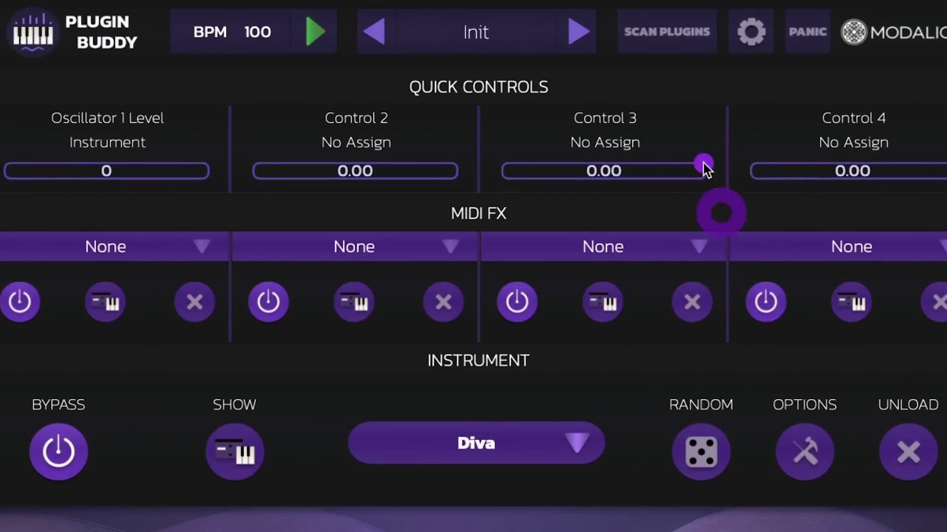
pyautogui.click(655, 37)
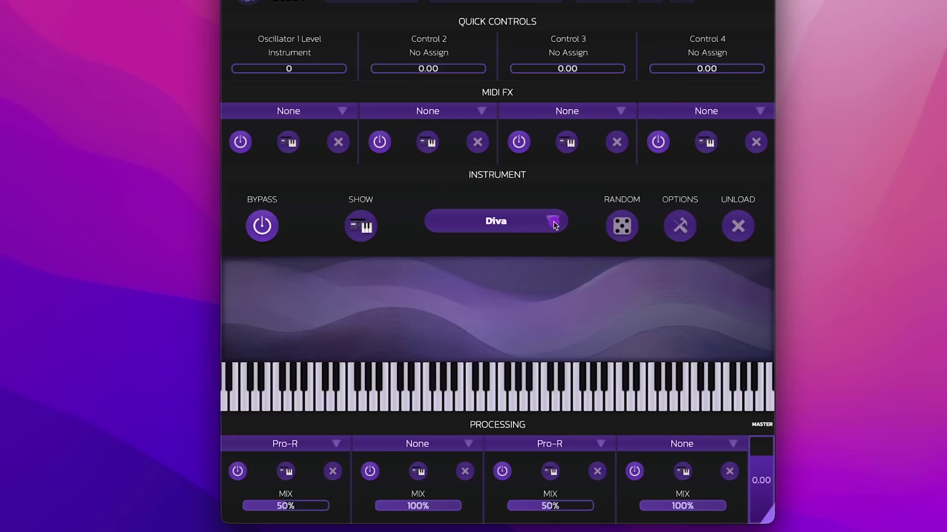
# - Load Diva as the instrument from Diva.vst3 via Load File and show its own interface
pyautogui.click(554, 222)
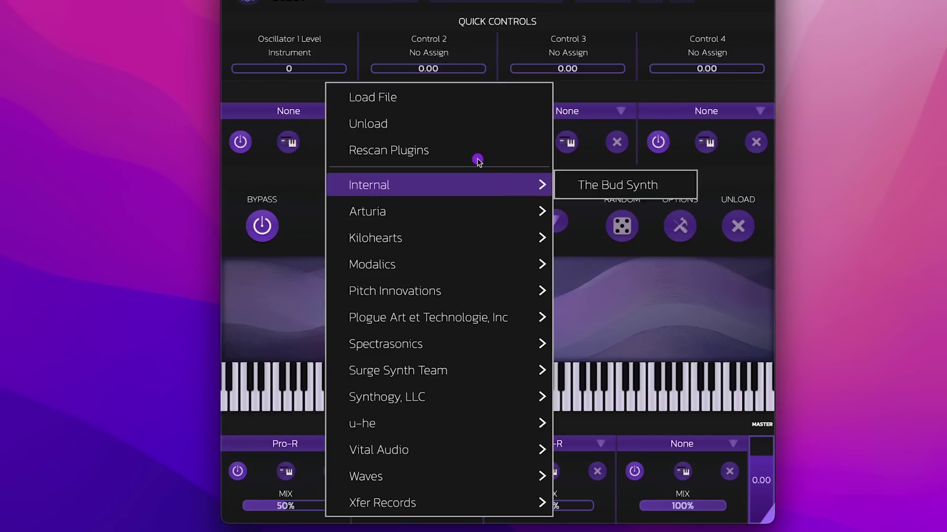
pyautogui.click(432, 101)
pyautogui.scroll(-8, 443, 217)
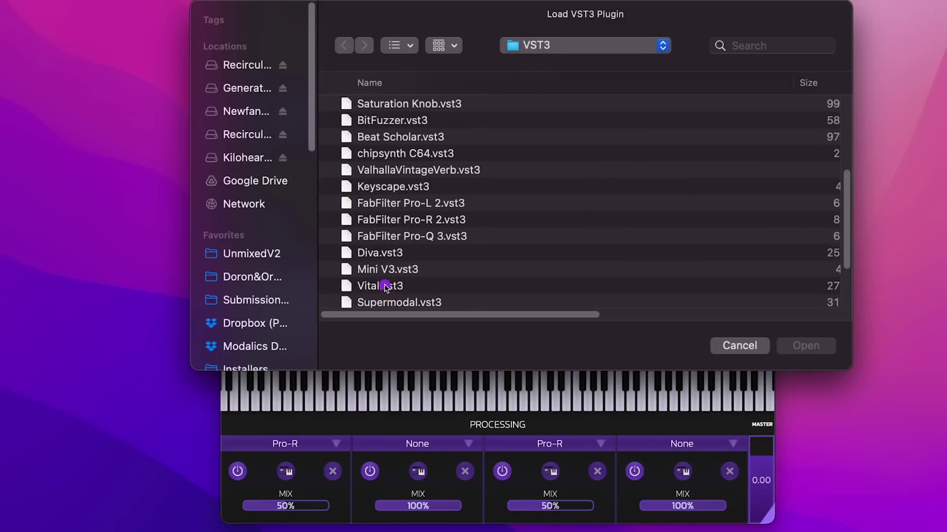
pyautogui.doubleClick(386, 252)
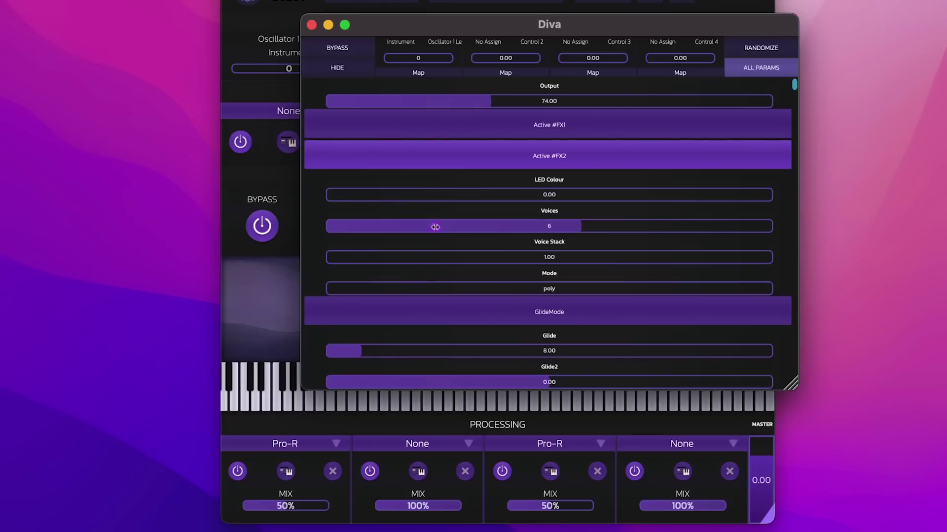
pyautogui.moveTo(568, 23); pyautogui.dragTo(560, 26)
pyautogui.moveTo(783, 395); pyautogui.dragTo(675, 410)
pyautogui.click(652, 70)
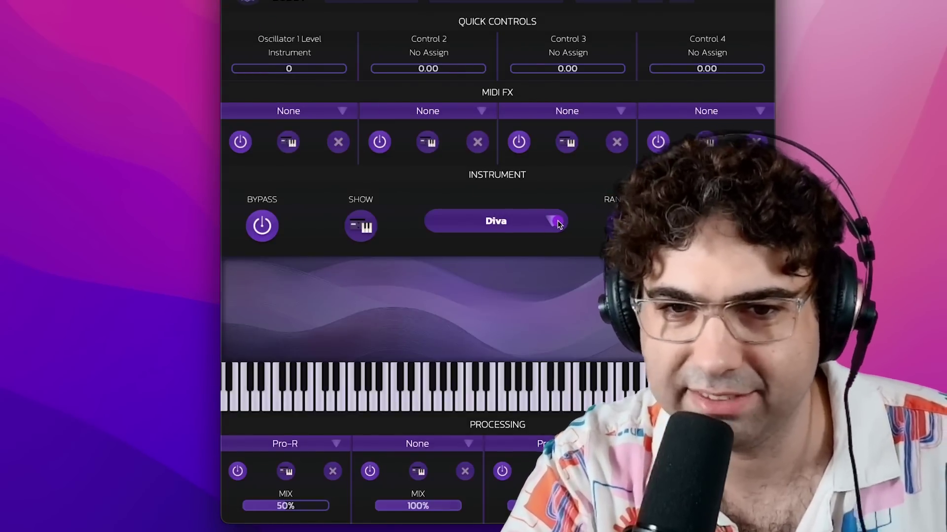
pyautogui.click(559, 224)
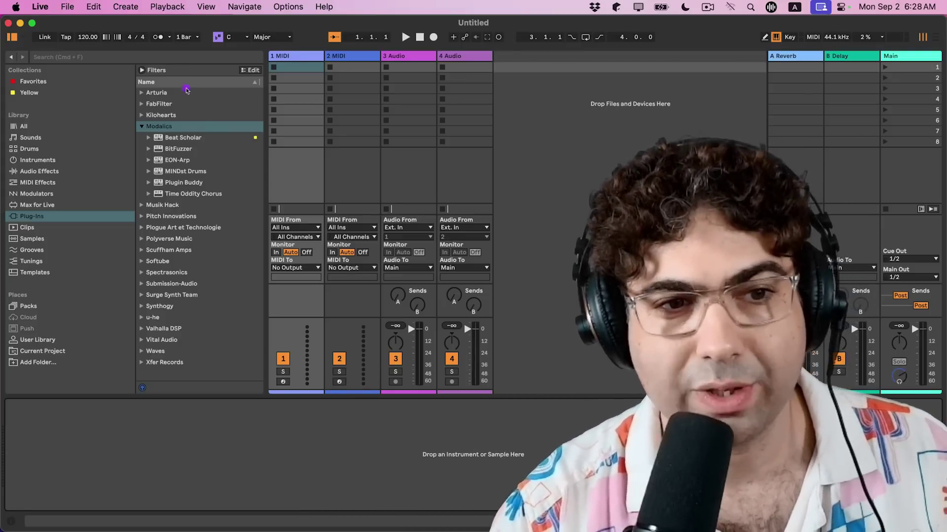
# - Drag Plugin Buddy from the Modalics plug-ins onto the 2 MIDI track and position its window
pyautogui.click(372, 65)
pyautogui.moveTo(216, 183); pyautogui.dragTo(246, 163)
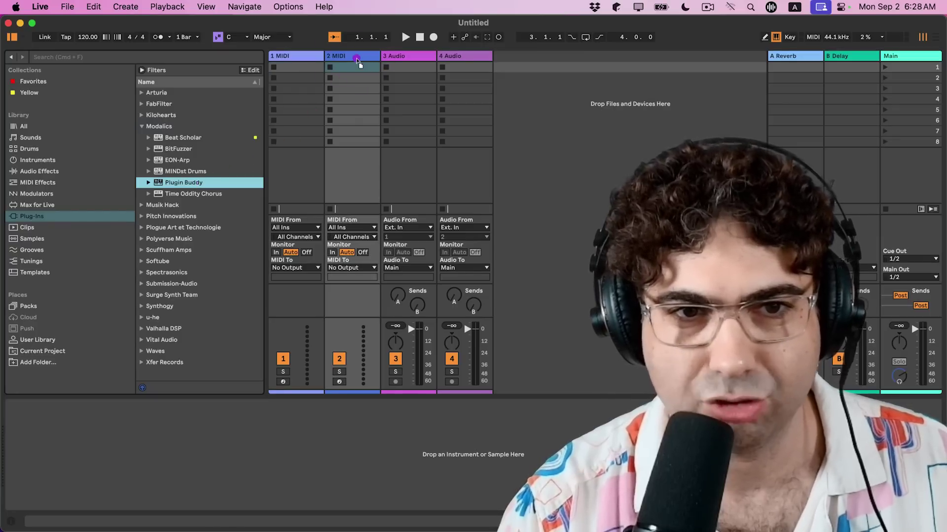
pyautogui.moveTo(356, 58); pyautogui.dragTo(616, 66)
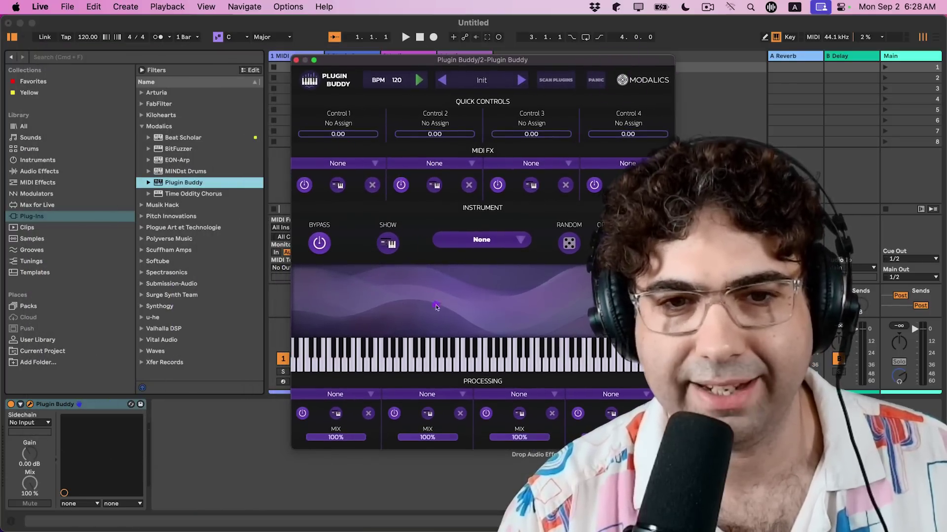
pyautogui.click(448, 162)
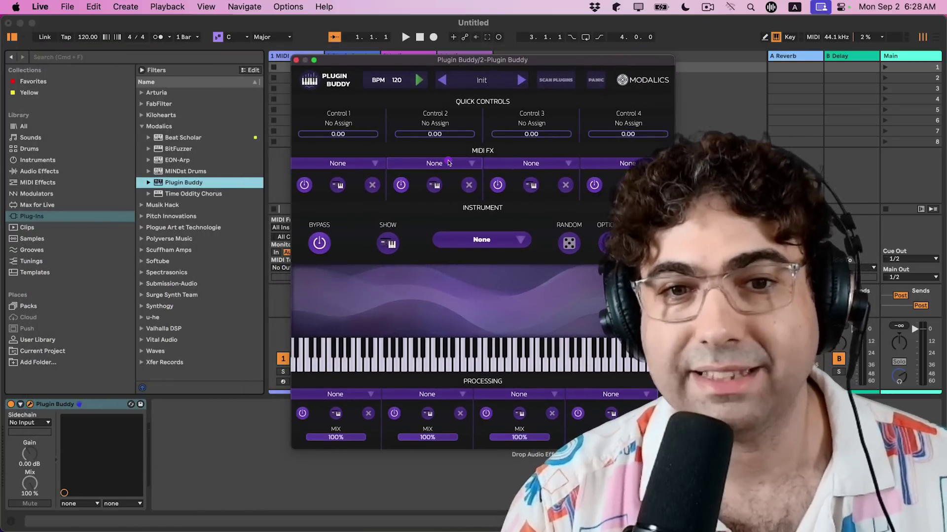
pyautogui.moveTo(417, 63); pyautogui.dragTo(409, 84)
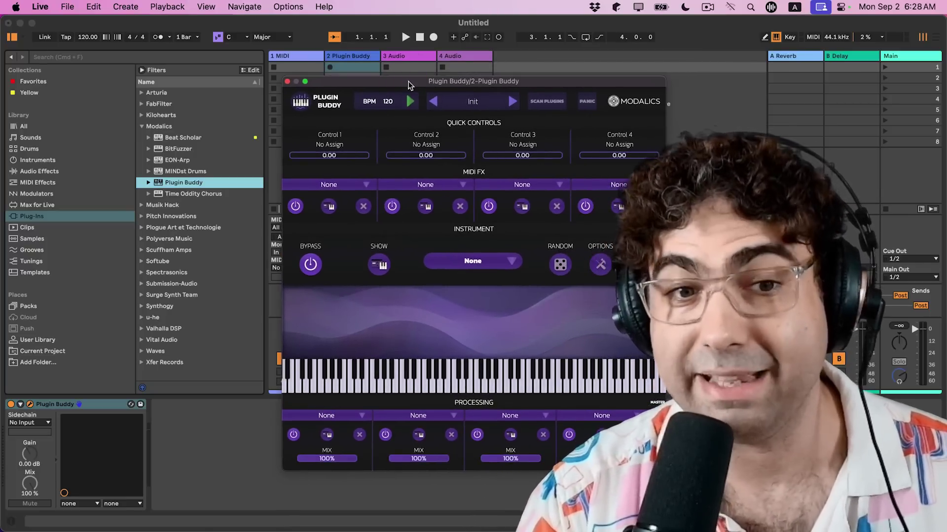
pyautogui.moveTo(353, 81)
pyautogui.mouseDown()
pyautogui.moveTo(362, 89)
pyautogui.moveTo(348, 81)
pyautogui.mouseUp()
# - Load EON-Arp into the first MIDI FX slot
pyautogui.click(360, 185)
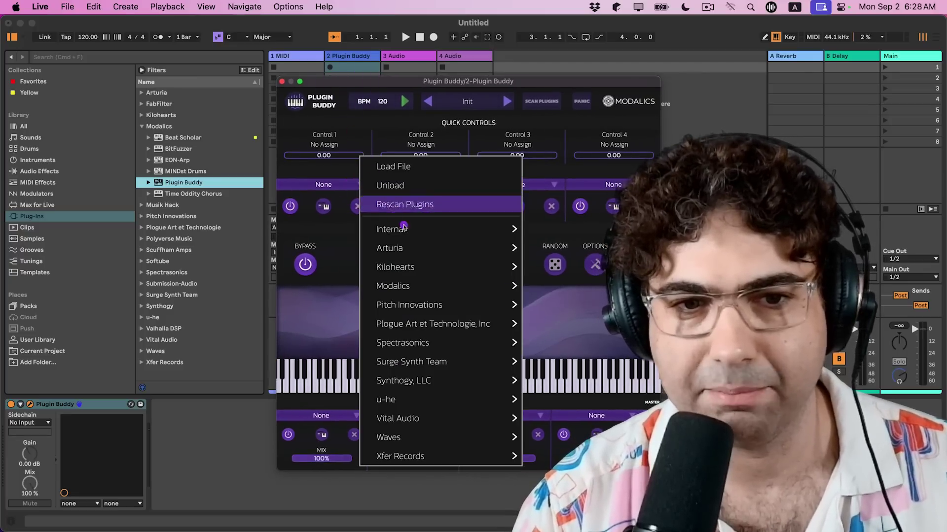
pyautogui.moveTo(443, 288)
pyautogui.click(563, 232)
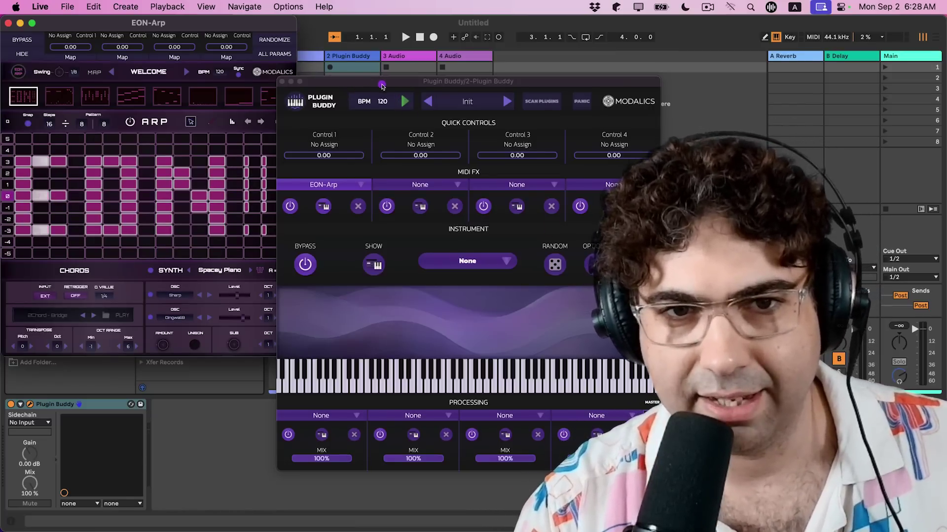
# - Load Xfer Records Serum as the instrument
pyautogui.click(506, 261)
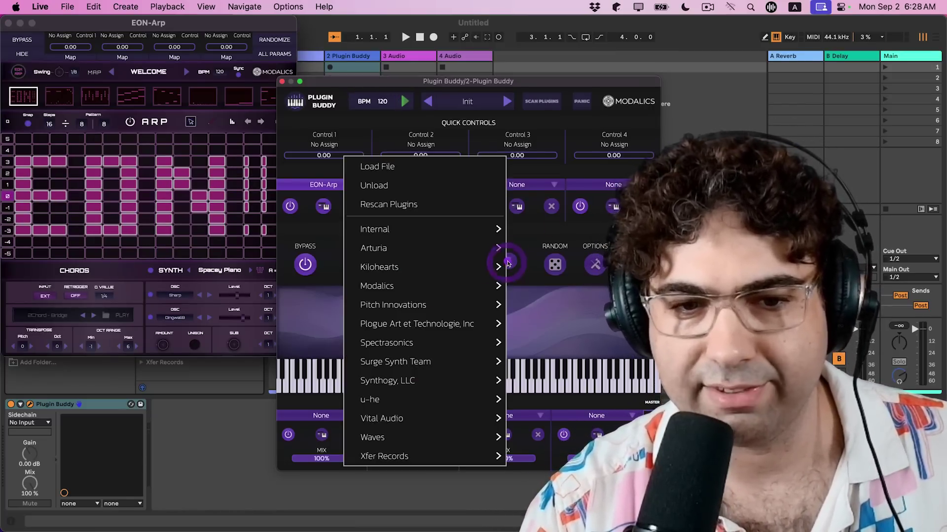
pyautogui.moveTo(483, 390)
pyautogui.moveTo(456, 462)
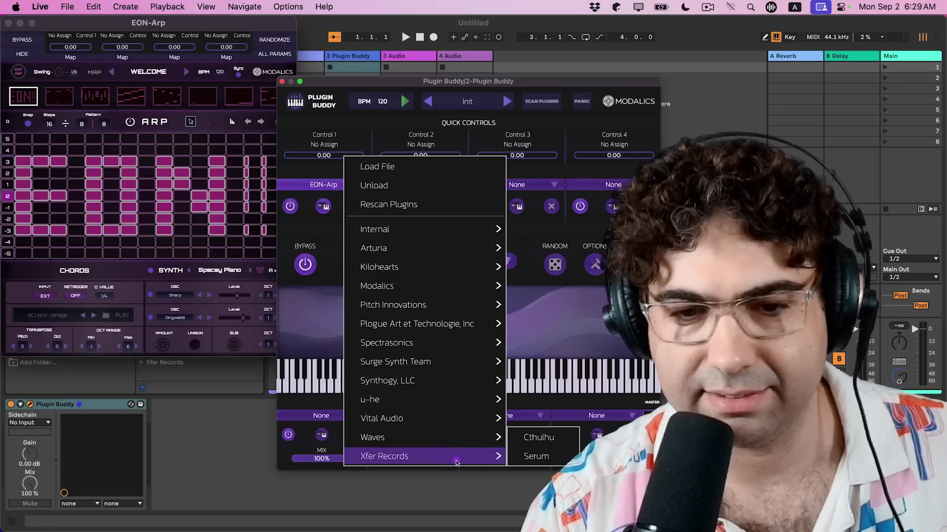
pyautogui.click(514, 457)
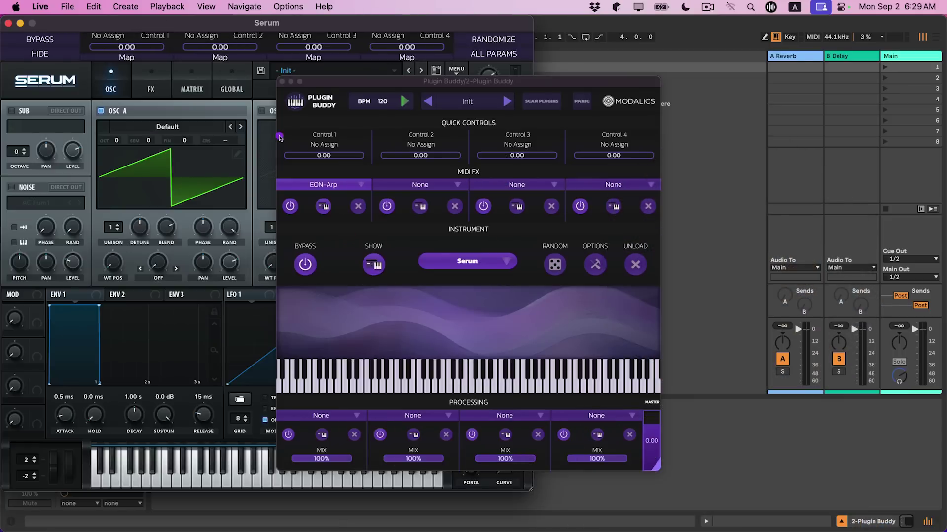
pyautogui.moveTo(339, 81); pyautogui.dragTo(628, 80)
# - Set Serum to the Synth > SY Eiano [LT] preset
pyautogui.click(421, 71)
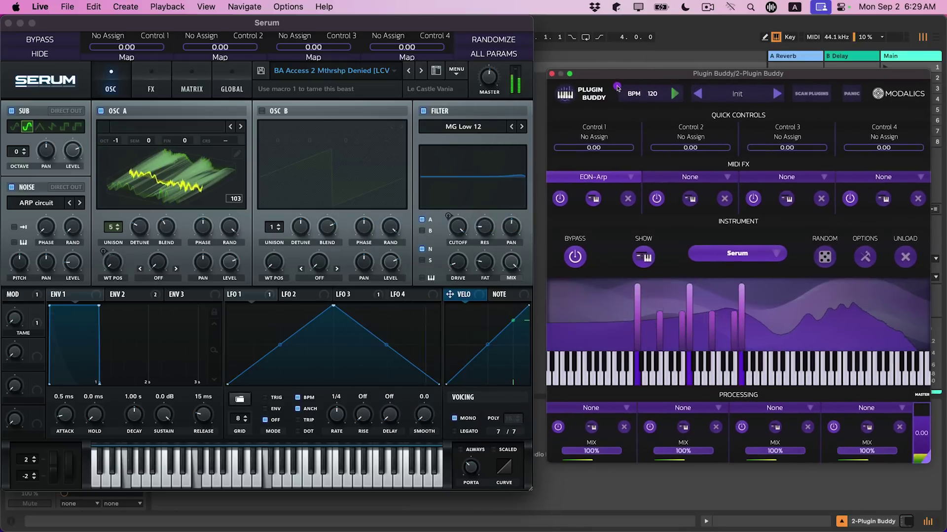
pyautogui.click(422, 71)
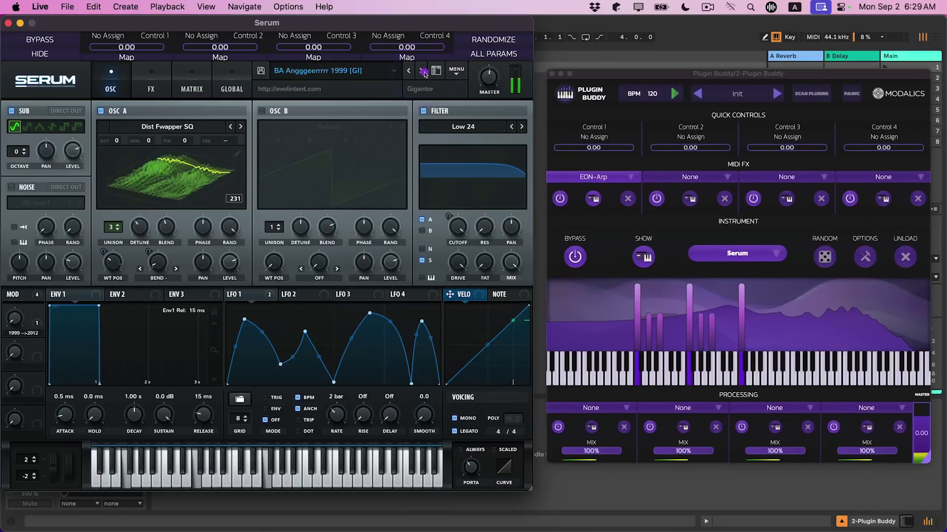
pyautogui.click(422, 71)
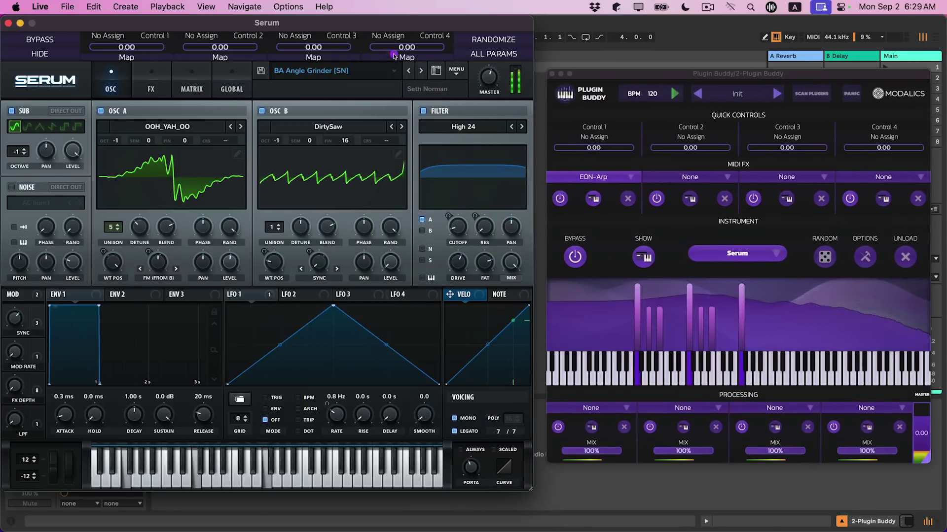
pyautogui.moveTo(423, 22); pyautogui.dragTo(613, 23)
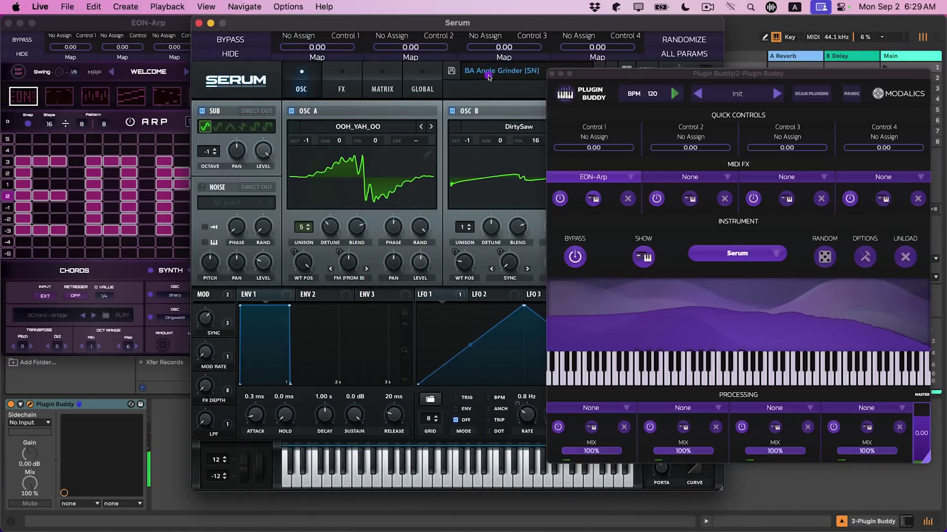
pyautogui.click(488, 76)
pyautogui.moveTo(525, 156)
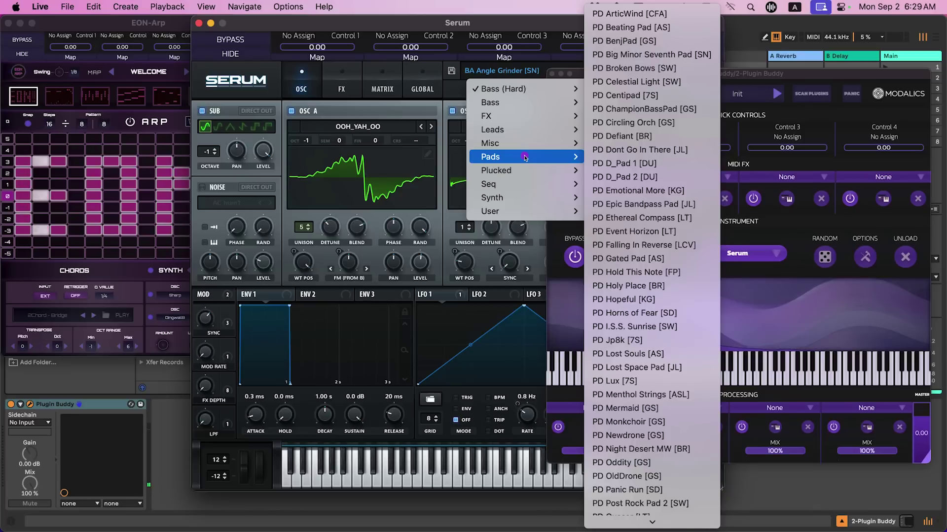
pyautogui.moveTo(576, 198)
pyautogui.click(635, 206)
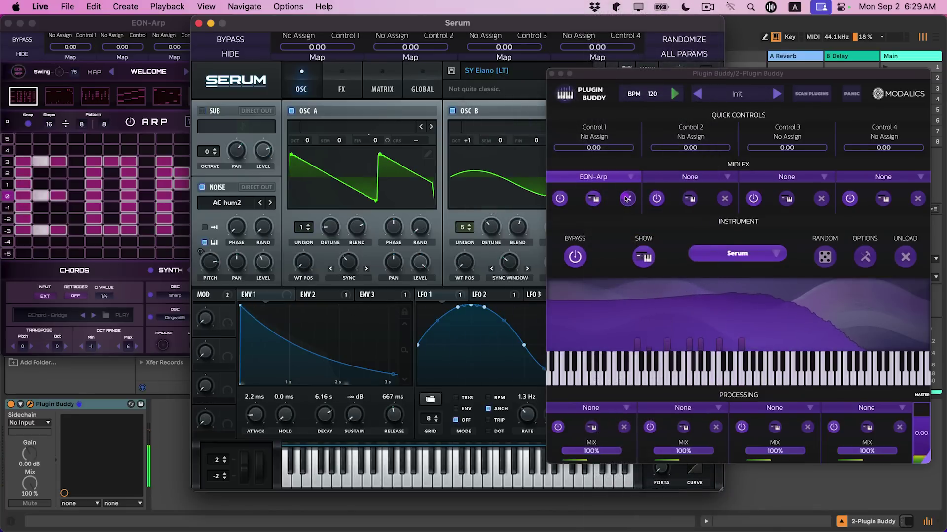
# - Add Internal Velocity Curve to the second MIDI FX slot
pyautogui.click(728, 177)
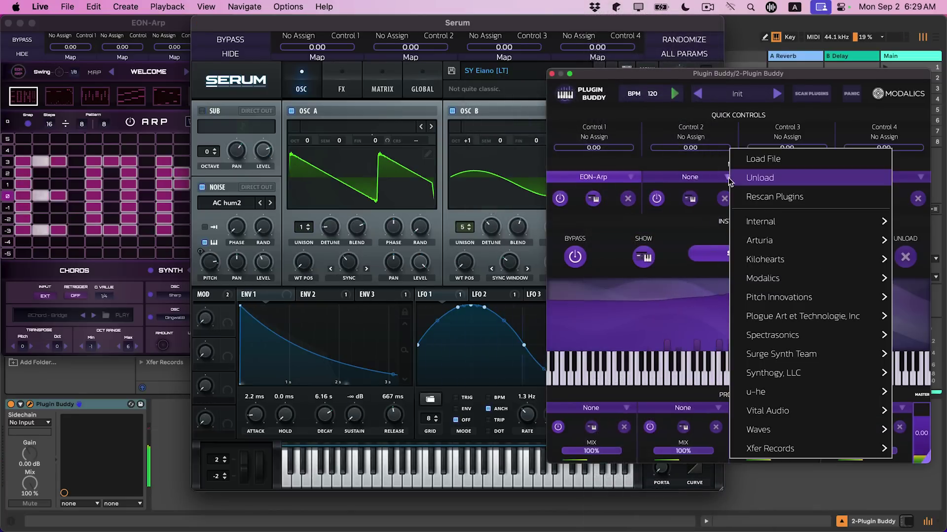
pyautogui.moveTo(795, 335)
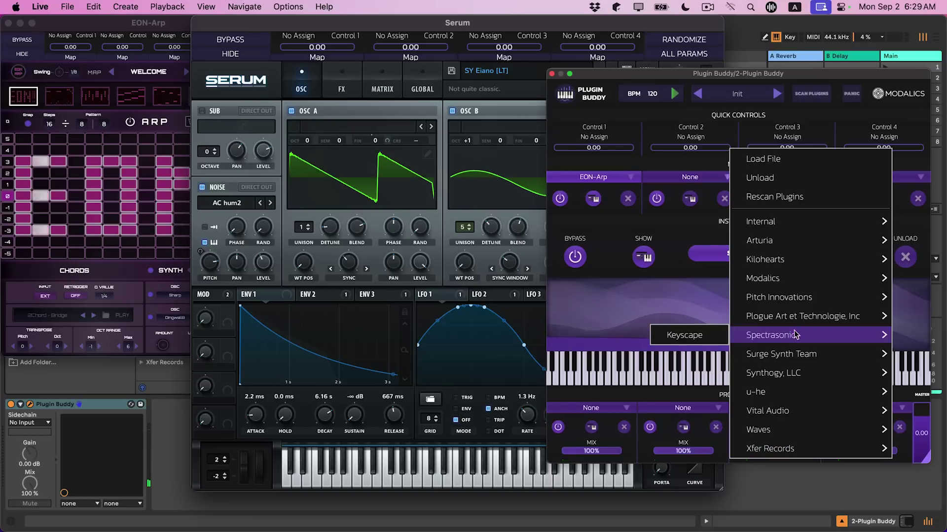
pyautogui.moveTo(793, 222)
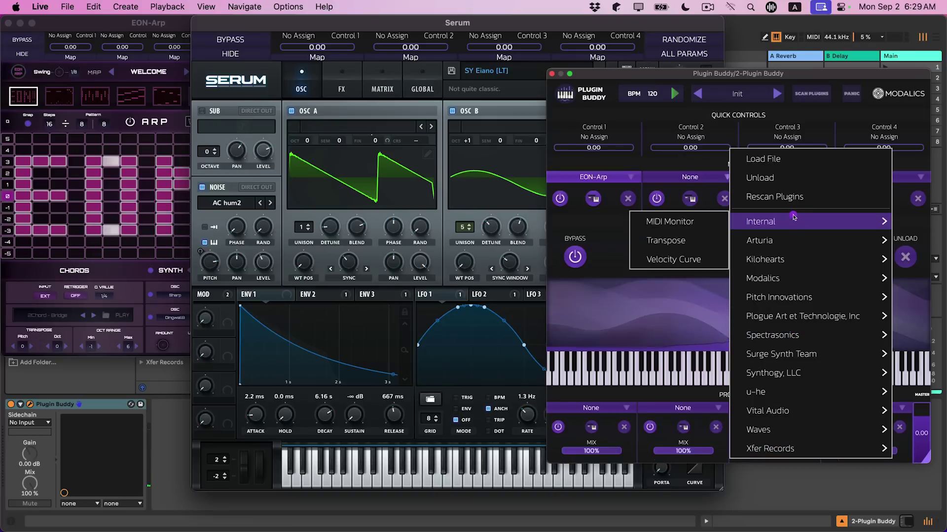
pyautogui.click(689, 258)
pyautogui.moveTo(155, 32); pyautogui.dragTo(335, 120)
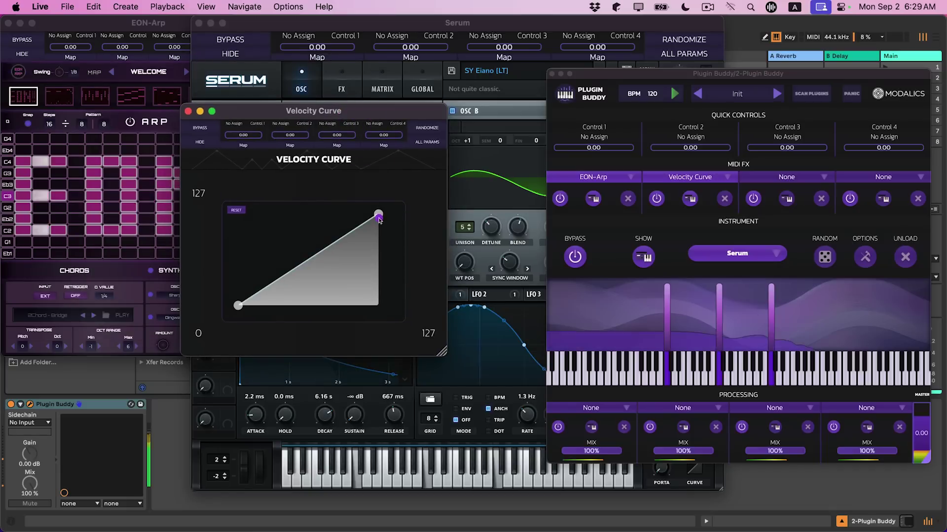
# - Bend the velocity line into an exponential curve and close the Velocity Curve editor
pyautogui.moveTo(378, 214); pyautogui.dragTo(380, 268)
pyautogui.moveTo(309, 286); pyautogui.dragTo(353, 252)
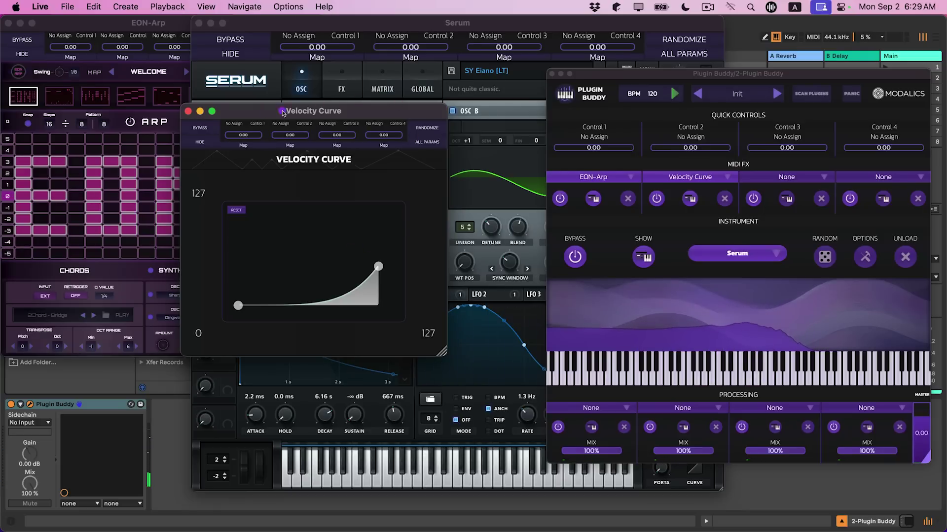
pyautogui.click(187, 111)
pyautogui.moveTo(341, 30); pyautogui.dragTo(284, 35)
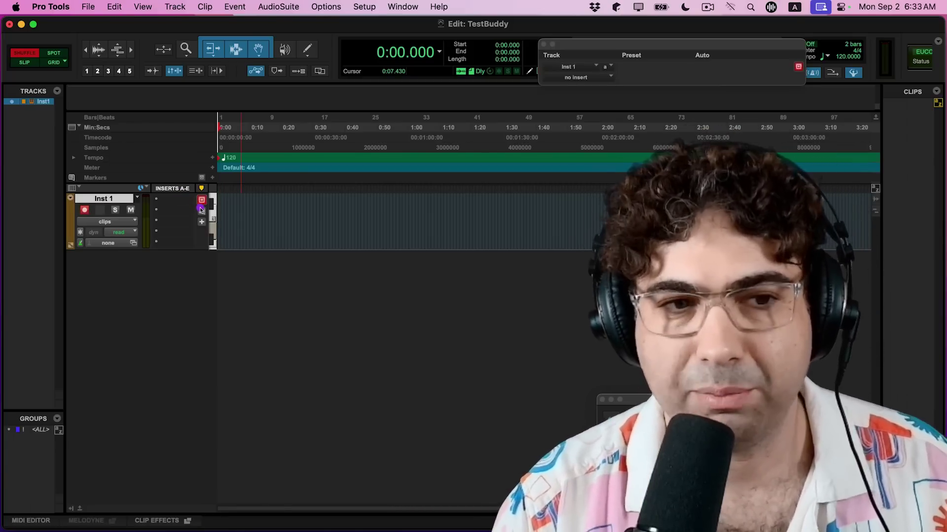
# - Insert Plugin Buddy (stereo instrument) on Inst 1's first insert slot and open its instrument list
pyautogui.click(180, 201)
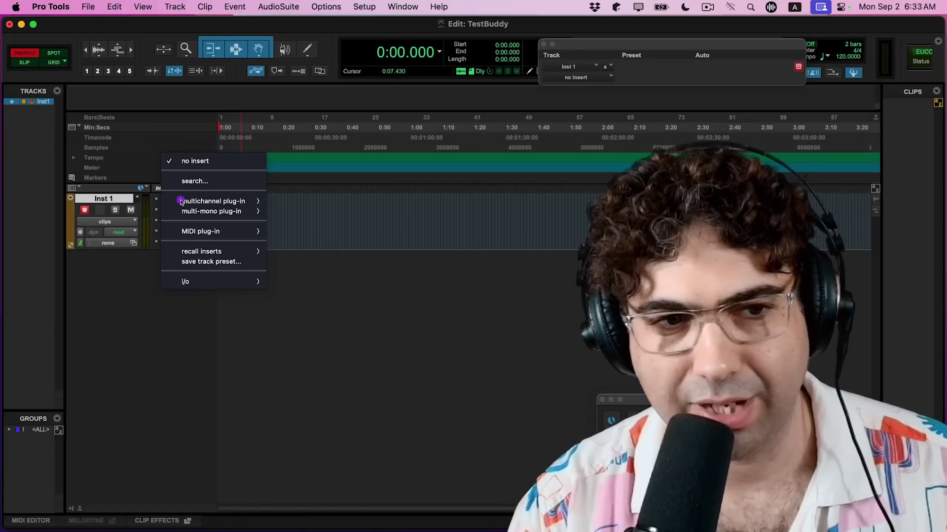
pyautogui.moveTo(214, 203)
pyautogui.moveTo(302, 296)
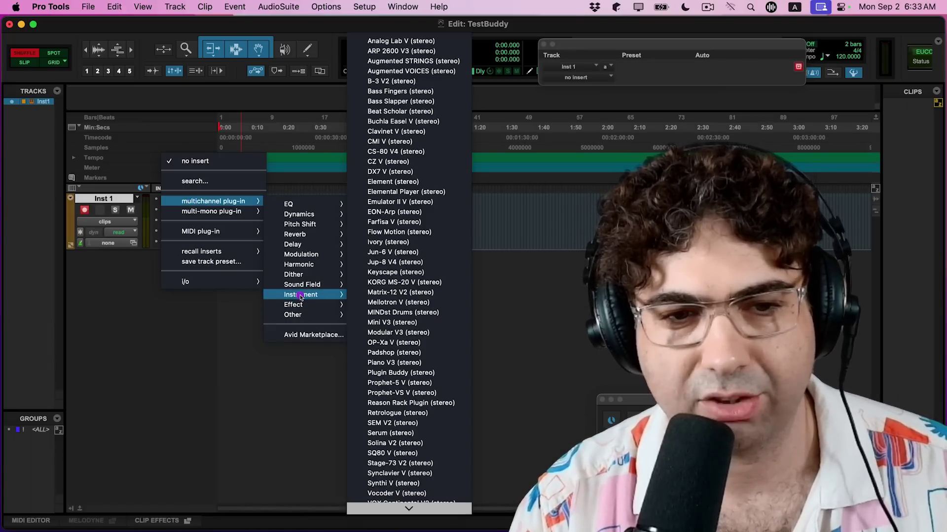
pyautogui.click(395, 373)
pyautogui.moveTo(725, 47); pyautogui.dragTo(553, 53)
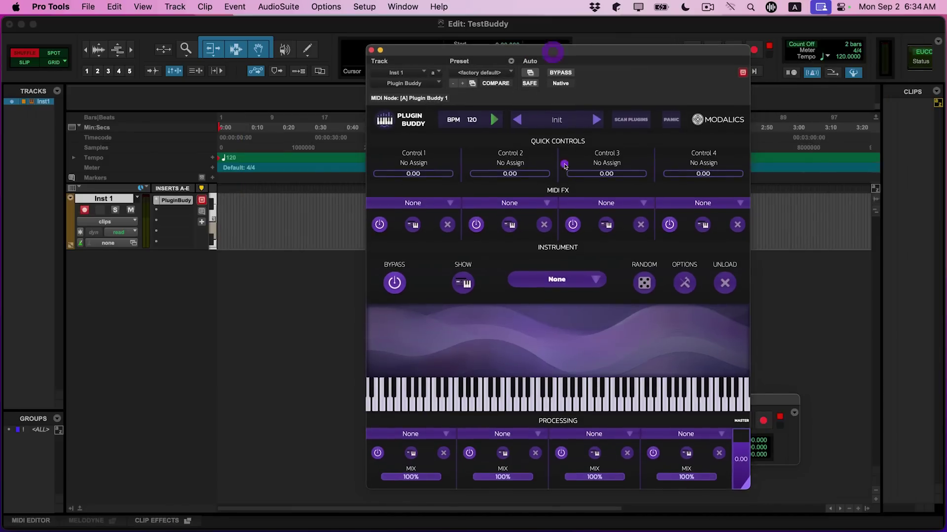
pyautogui.click(542, 280)
# - Load Vital Audio's Vital as Plugin Buddy's instrument and arrange both windows side by side
pyautogui.moveTo(540, 437)
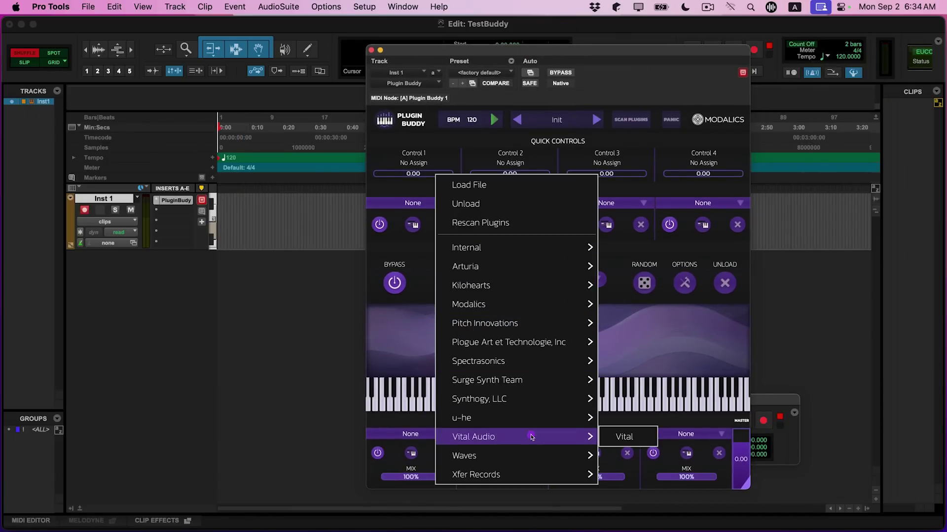
pyautogui.click(633, 437)
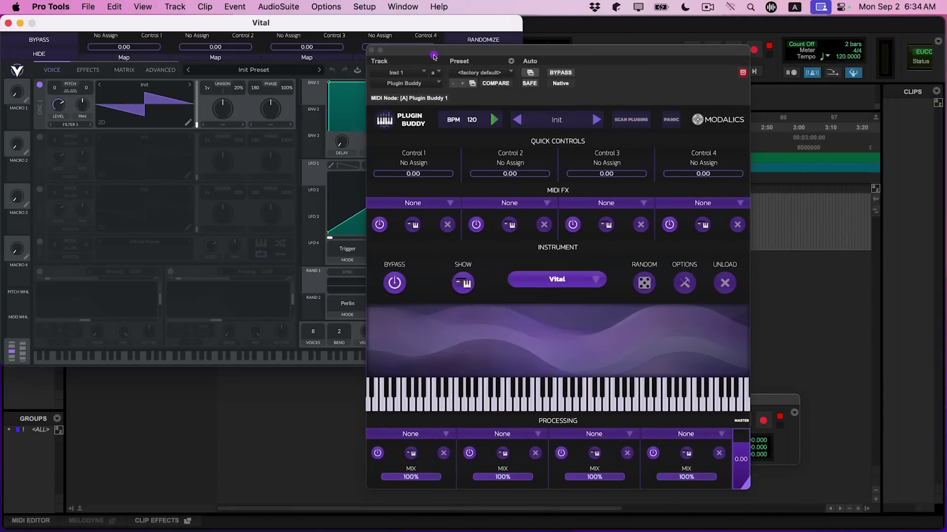
pyautogui.moveTo(434, 56); pyautogui.dragTo(510, 53)
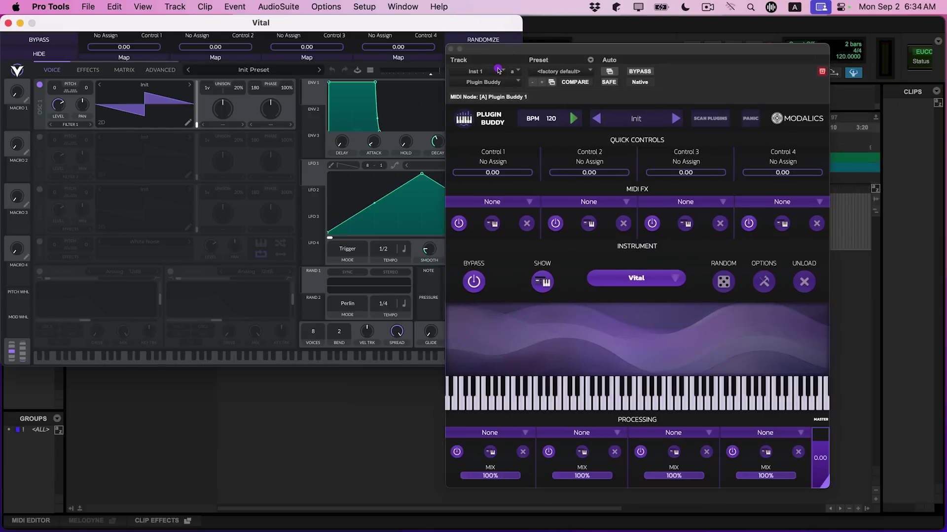
pyautogui.moveTo(380, 27); pyautogui.dragTo(407, 51)
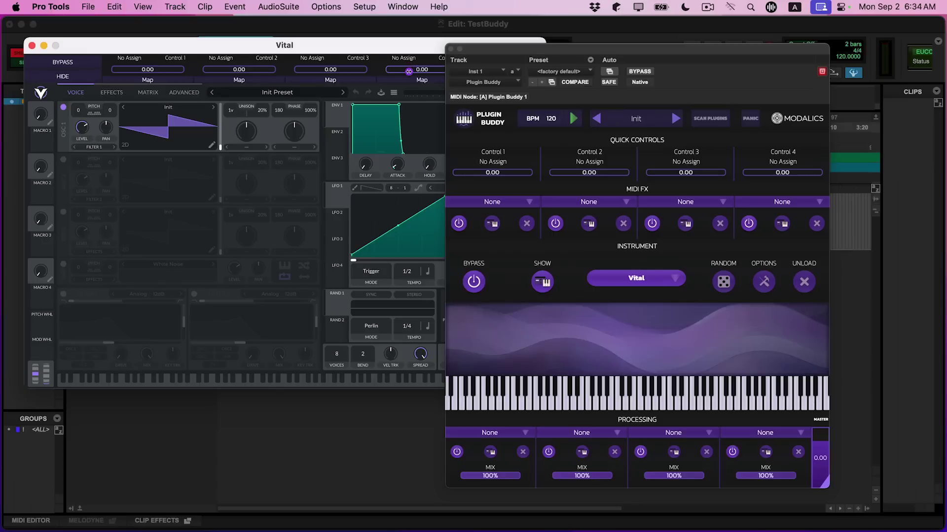
# - Audition Vital by playing two notes on Plugin Buddy's keyboard
pyautogui.click(406, 81)
pyautogui.click(513, 390)
pyautogui.click(560, 382)
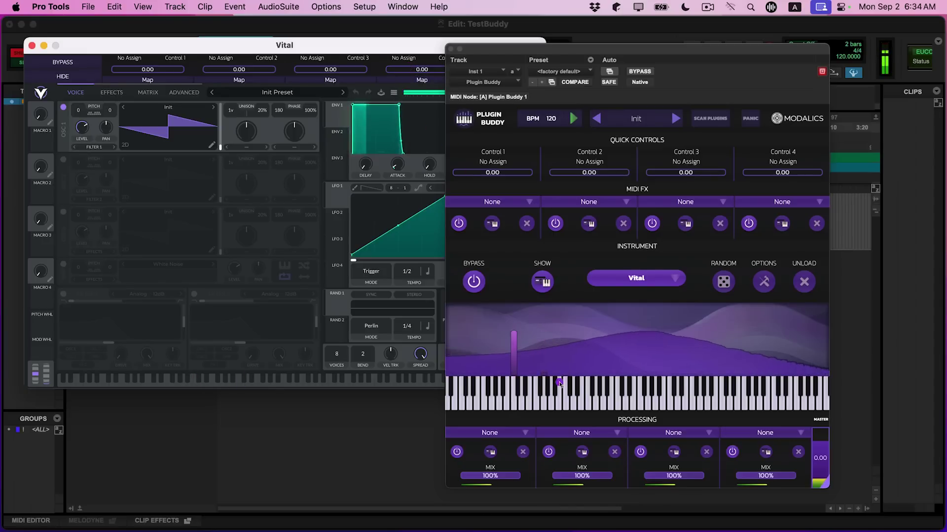
pyautogui.click(524, 433)
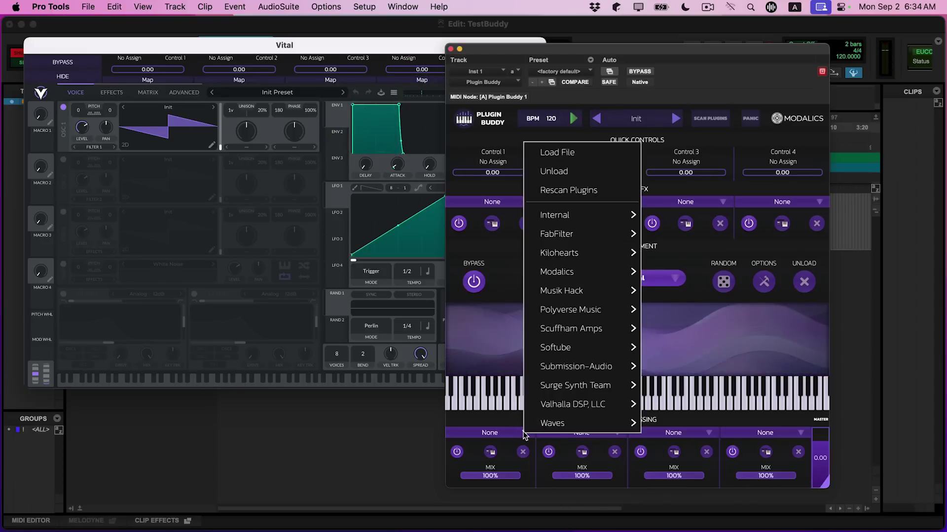
# - Put the internal SVF filter in processing slot 1 and drag its cutoff down to 715 Hz
pyautogui.moveTo(579, 219)
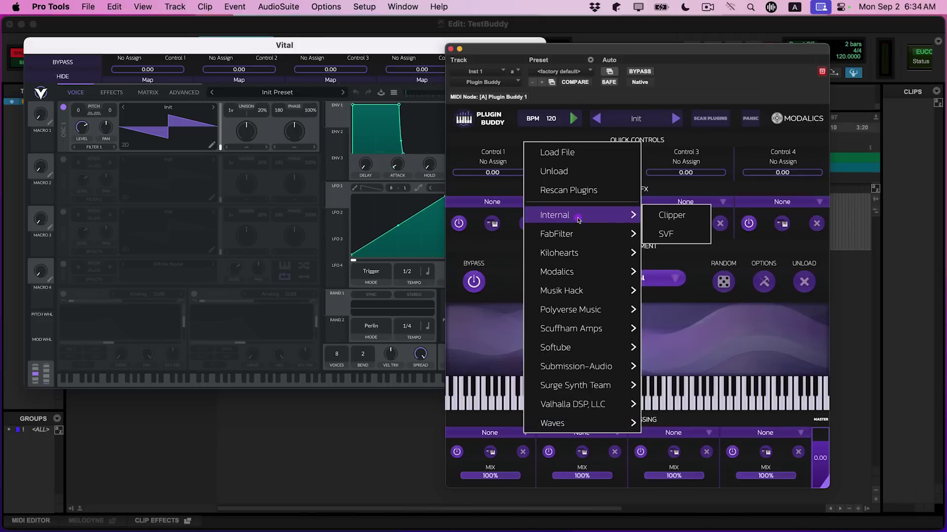
pyautogui.click(665, 234)
pyautogui.moveTo(201, 115); pyautogui.dragTo(108, 105)
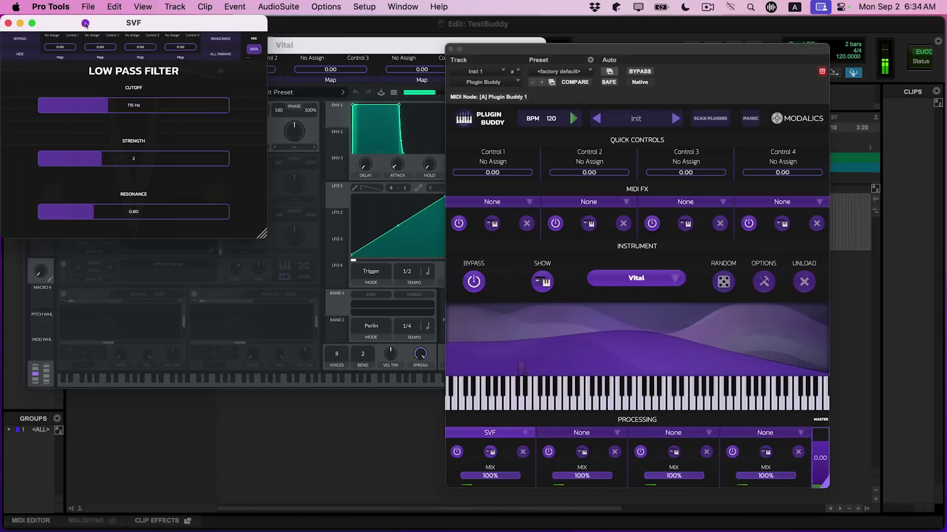
pyautogui.click(536, 185)
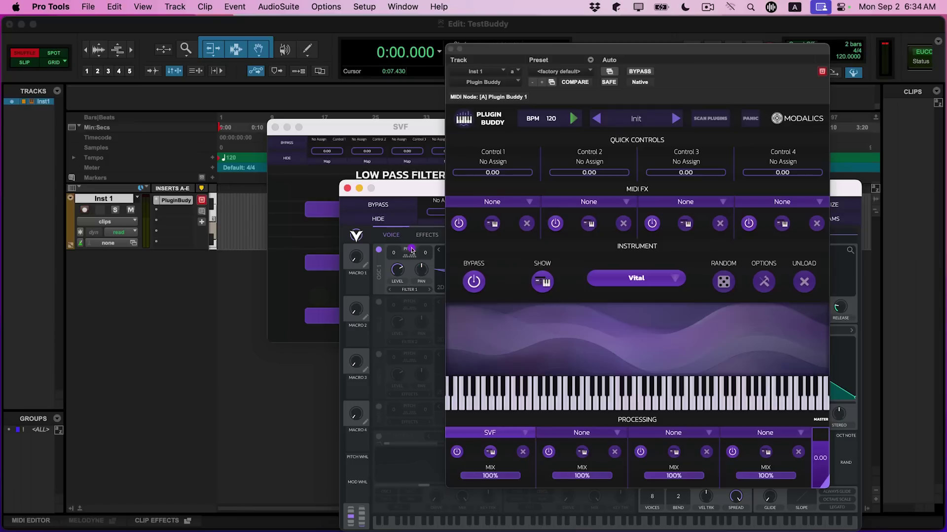
# - Bypass the SVF filter and bring up the Vital synth window beside Plugin Buddy
pyautogui.click(456, 451)
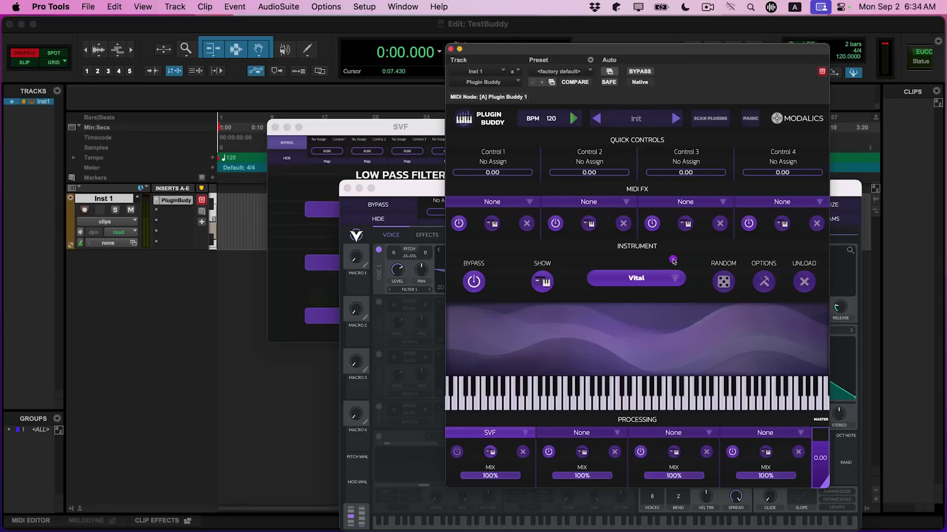
pyautogui.click(641, 277)
pyautogui.moveTo(416, 185); pyautogui.dragTo(130, 89)
pyautogui.moveTo(485, 49); pyautogui.dragTo(648, 123)
# - Load Vital's Drowning Machine preset, then close the Vital window
pyautogui.click(305, 136)
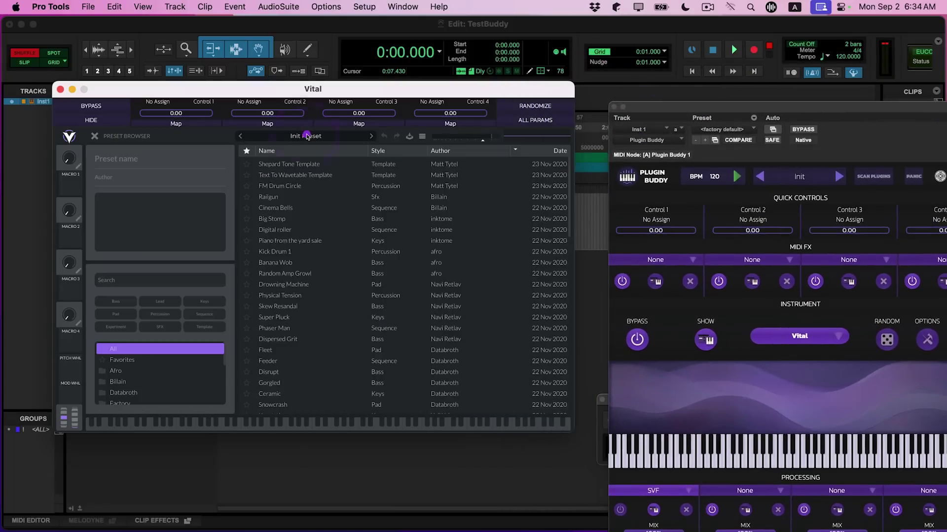
pyautogui.click(268, 284)
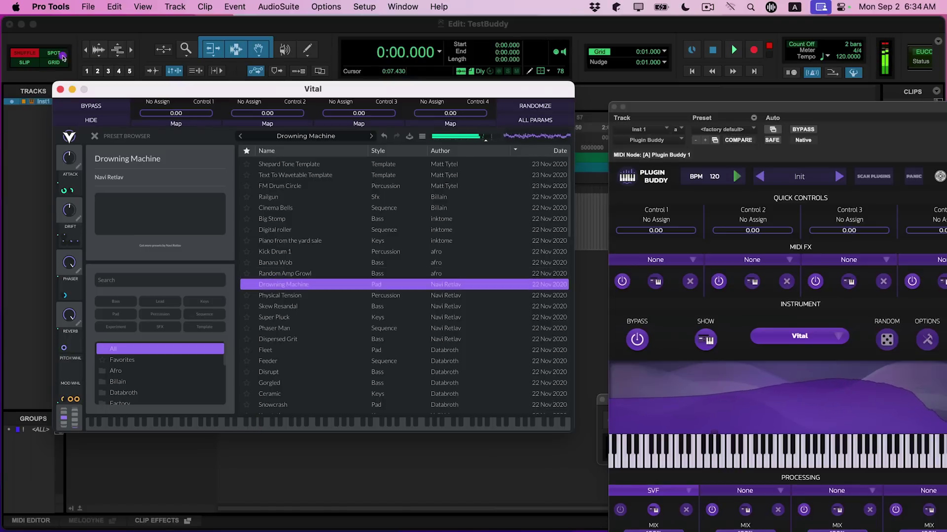
pyautogui.click(59, 90)
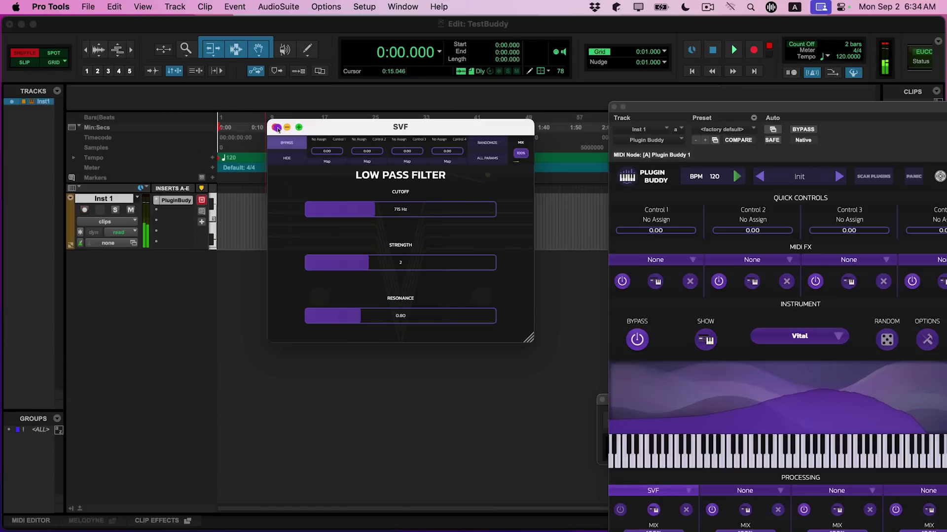